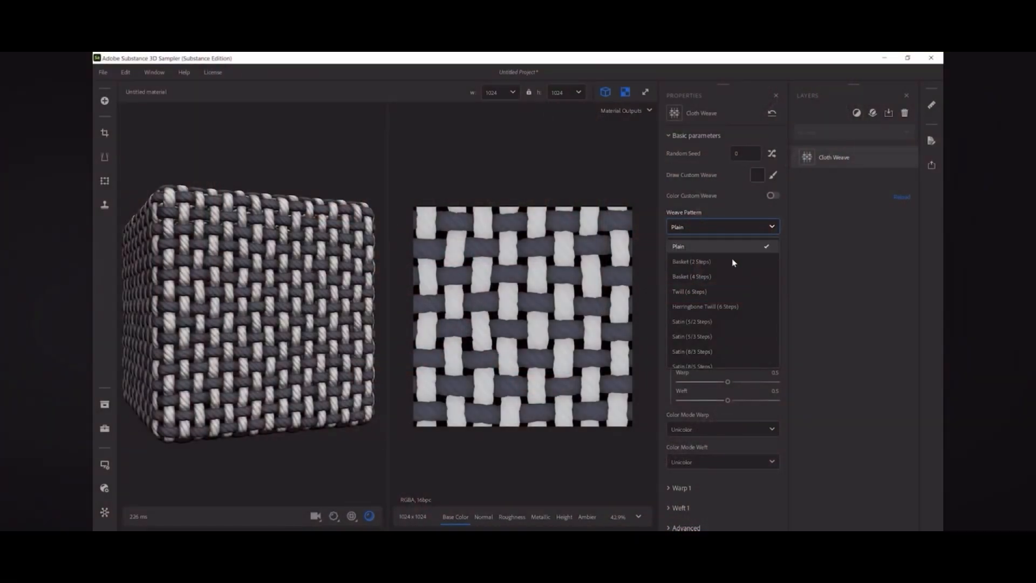
- Try the Basket (2 Steps) and Herringbone Twill (6 Steps) weave patterns on the Cloth Weave layer
left_click(734, 261)
left_click(732, 231)
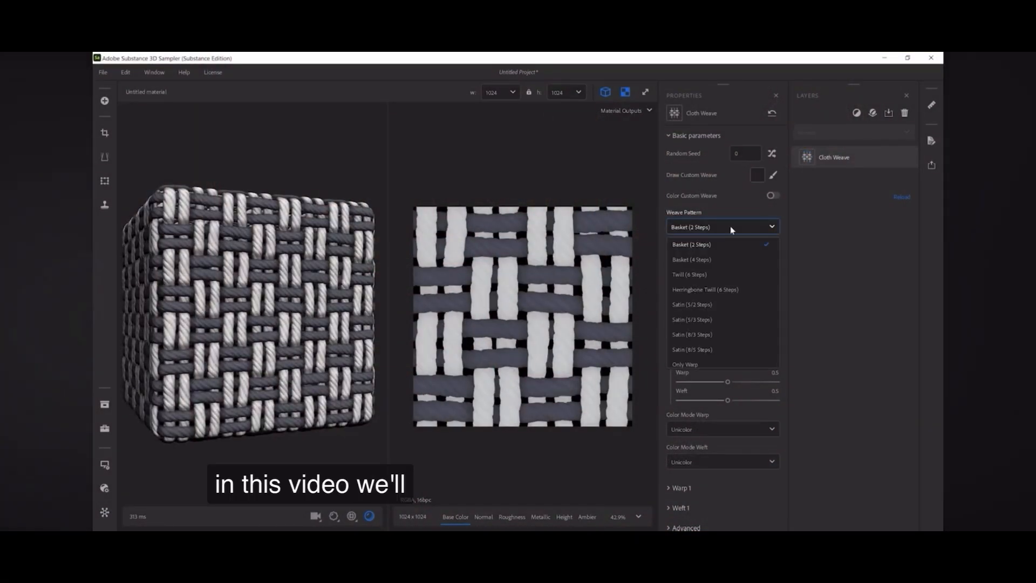
left_click(719, 292)
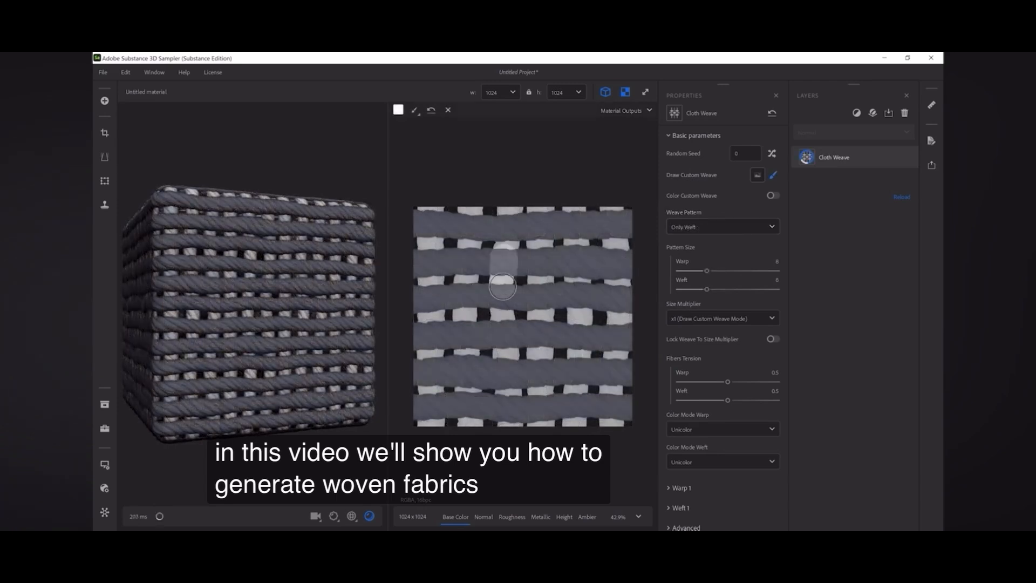
- Paint short white vertical strokes over the Only Weft pattern in the 2D view to bring warp threads to the front
left_click_drag(502, 251, 503, 303)
left_click_drag(577, 249, 577, 300)
mouse_move(434, 265)
left_mouse_down()
mouse_move(431, 299)
mouse_move(466, 344)
left_mouse_up()
left_click_drag(471, 220, 472, 229)
left_click_drag(541, 219, 542, 237)
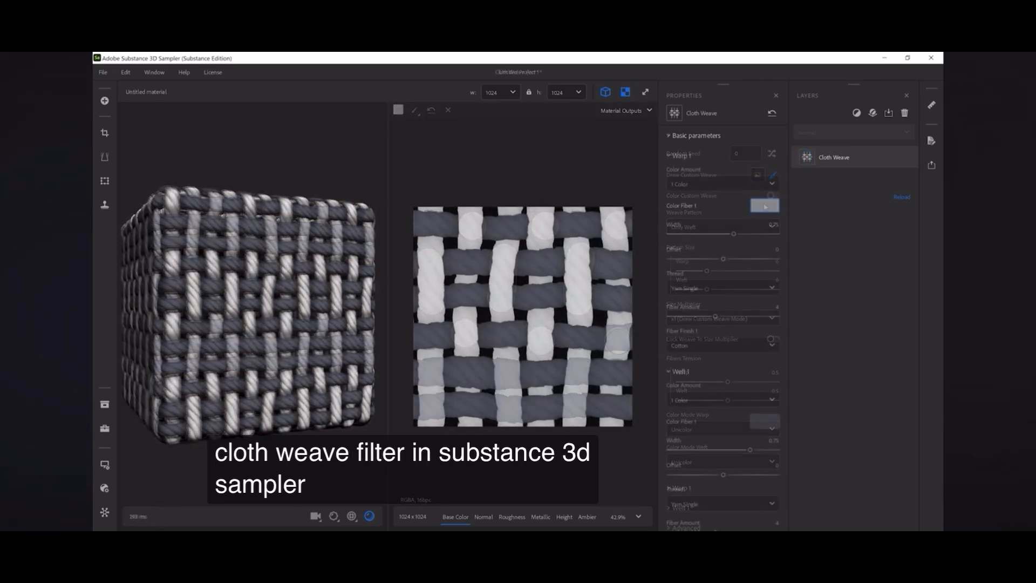
- Change the Warp 1 fiber color to a saturated teal-green shade
left_click(765, 206)
left_click(871, 239)
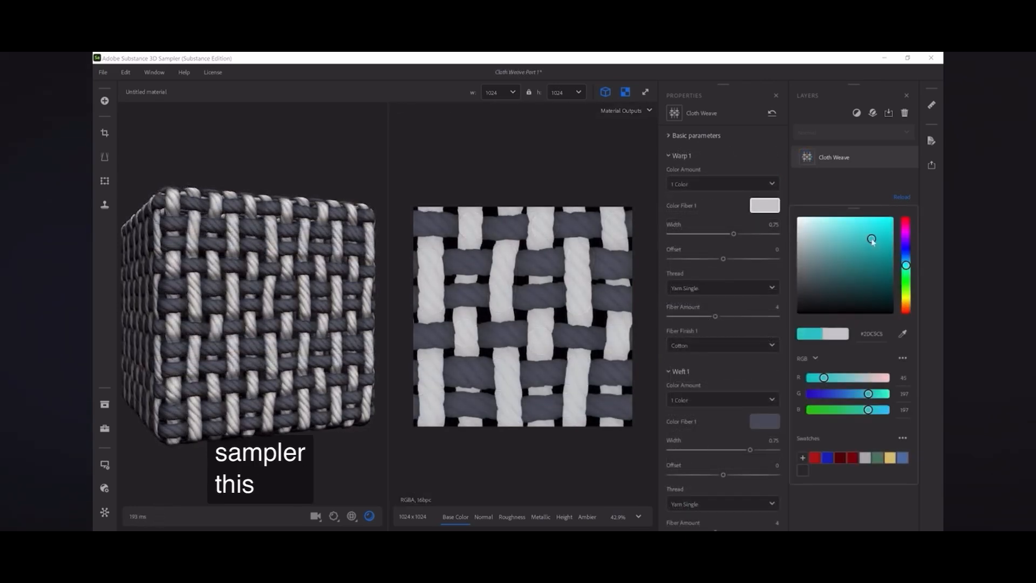
left_click_drag(906, 265, 907, 256)
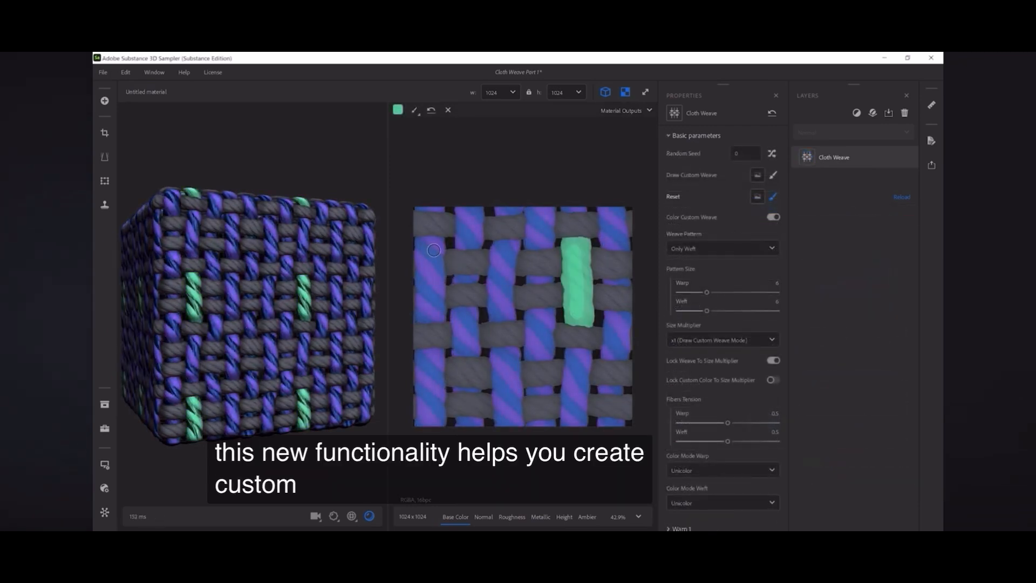
- Color the upper-left and the lower-middle vertical warp threads green with the custom color brush
left_click(433, 254)
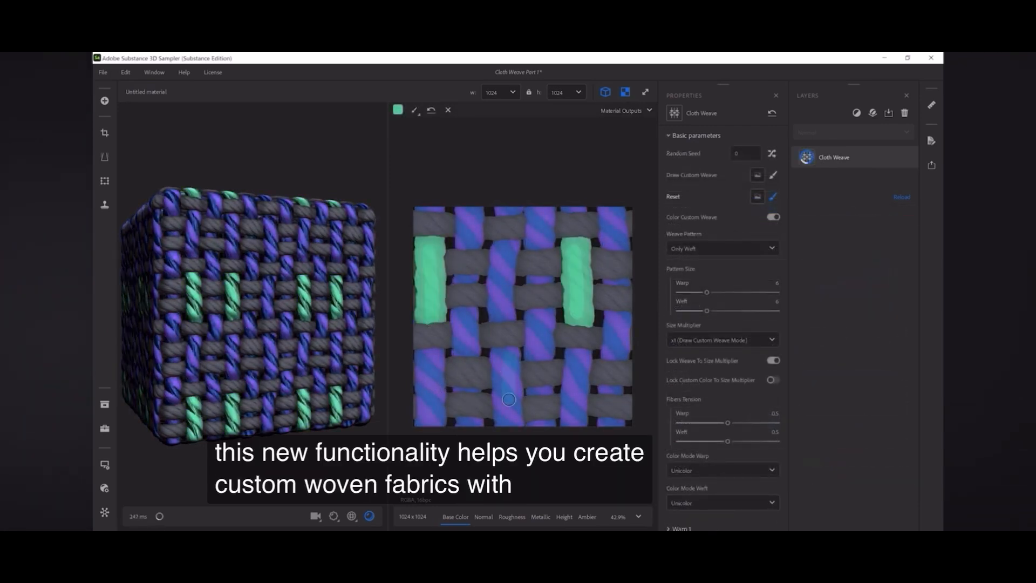
left_click(513, 402)
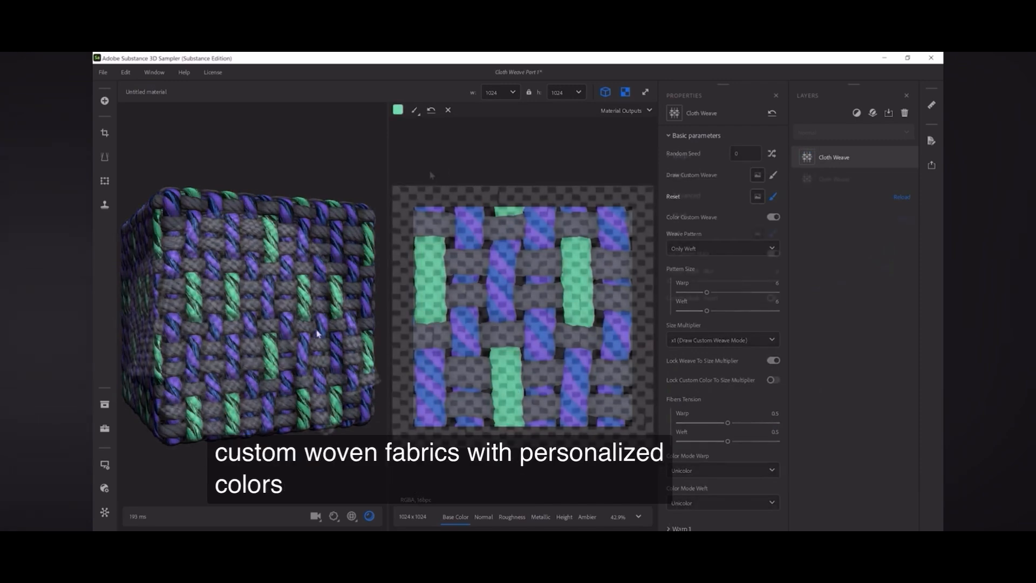
- Paint two full-height vertical stripes in the upper Cloth Weave layer's custom mask to reveal the second weave there
left_click_drag(440, 243, 441, 447)
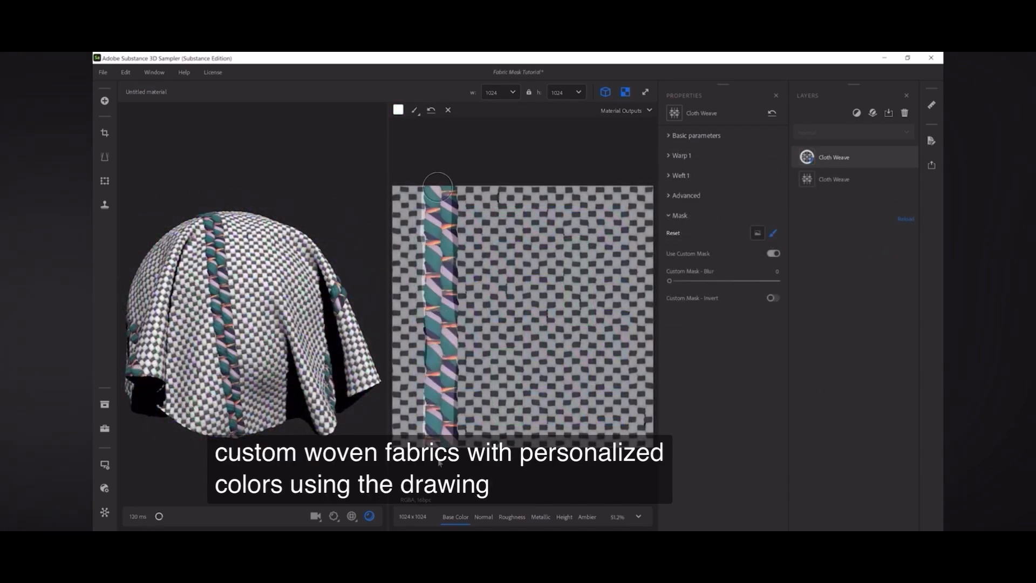
left_click_drag(598, 190, 602, 446)
mouse_move(511, 271)
left_mouse_down()
mouse_move(539, 323)
mouse_move(486, 356)
mouse_move(534, 362)
mouse_move(493, 296)
left_mouse_up()
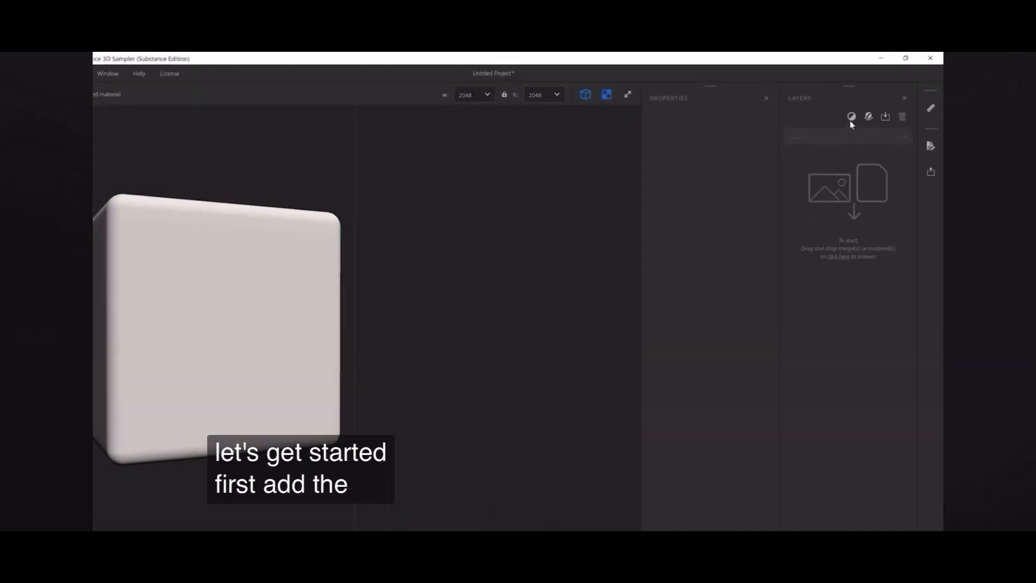
- Add the Cloth Weave filter to the empty layer stack and set the material resolution to 1024 x 1024
left_click(856, 113)
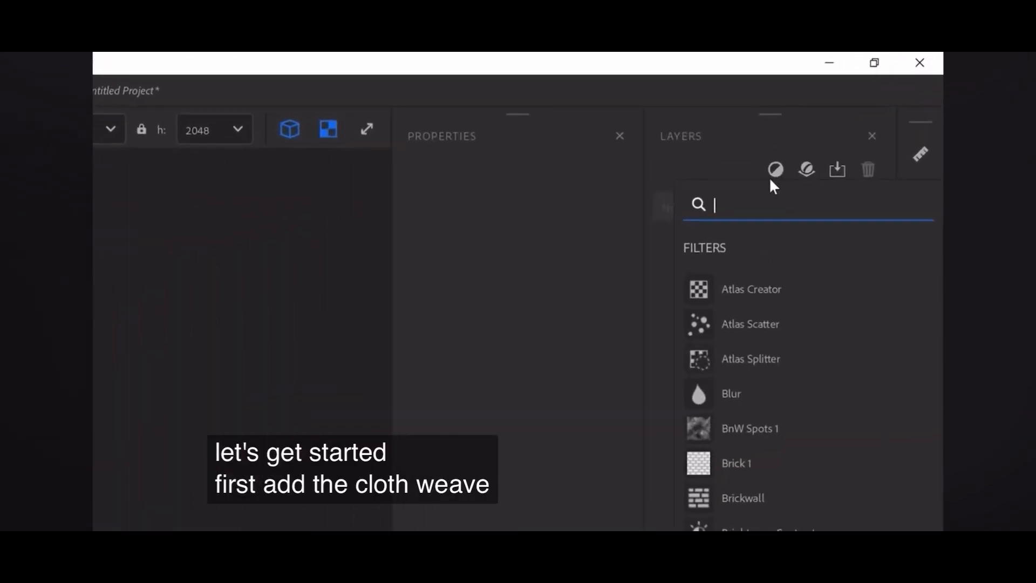
type("c")
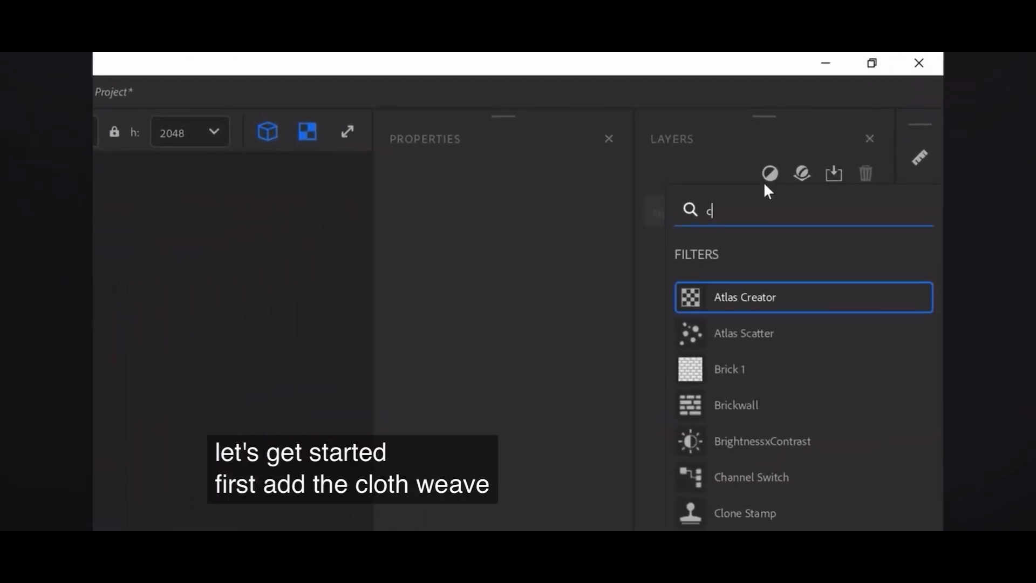
type("loth weave")
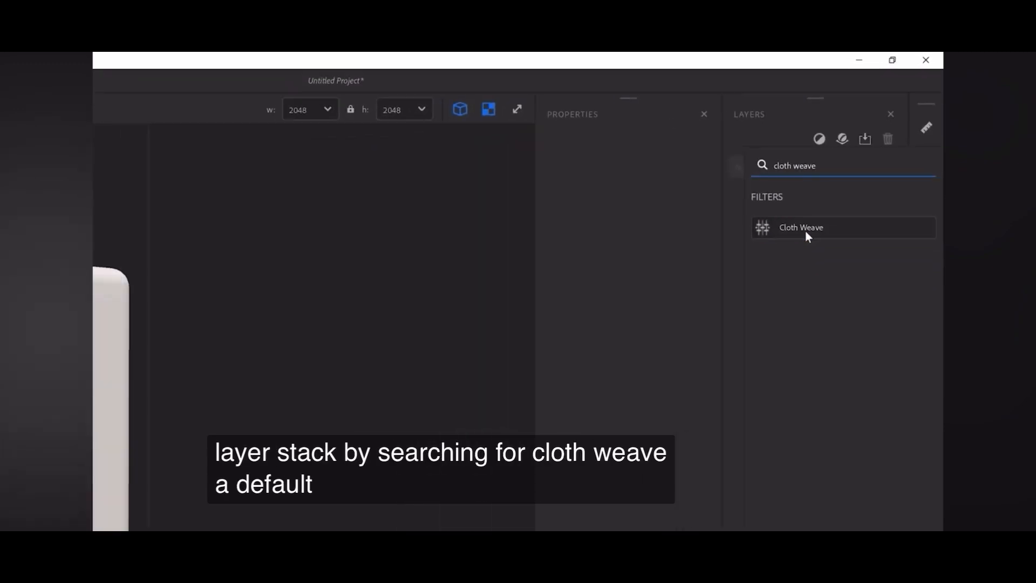
left_click(806, 230)
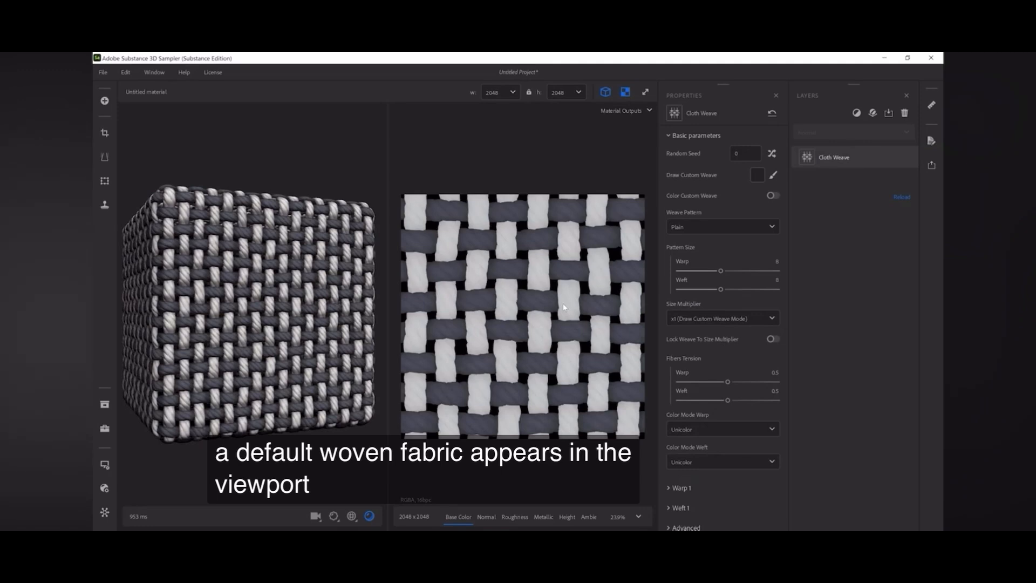
left_click(578, 94)
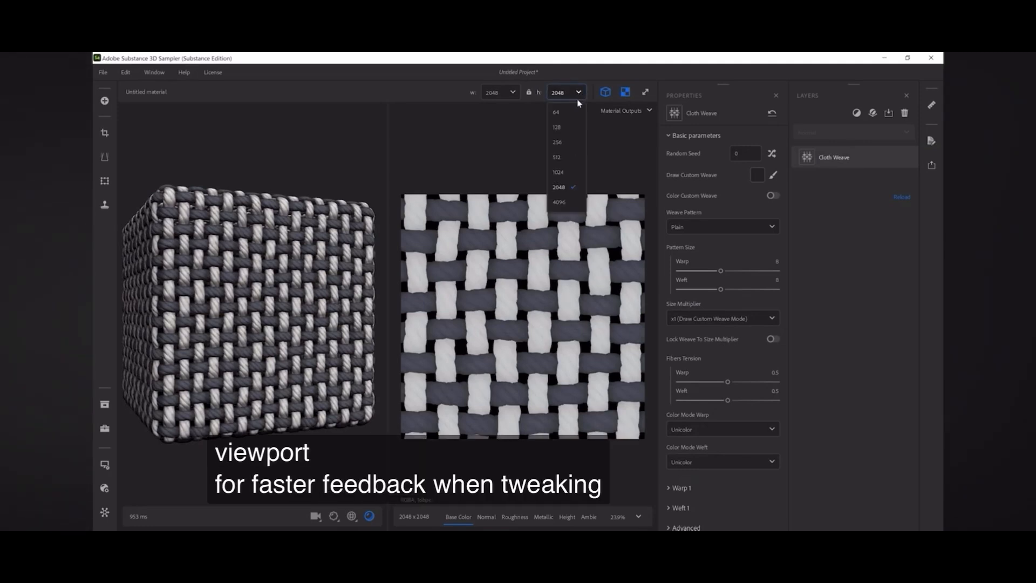
left_click(577, 174)
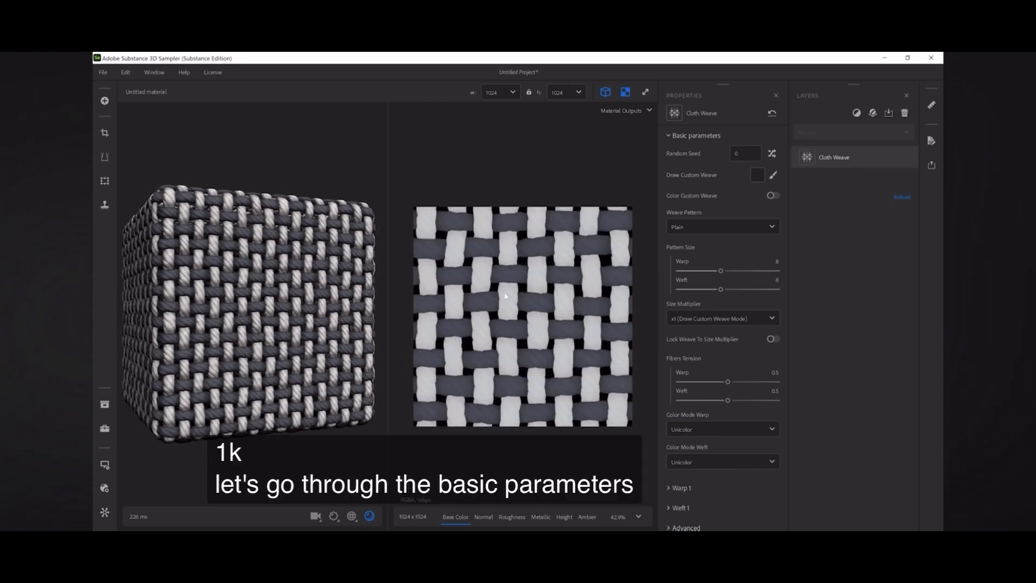
- Try the Basket (2 Steps) and Satin (5/3 Steps) weave patterns and settle on Herringbone Twill (6 Steps)
left_click(728, 232)
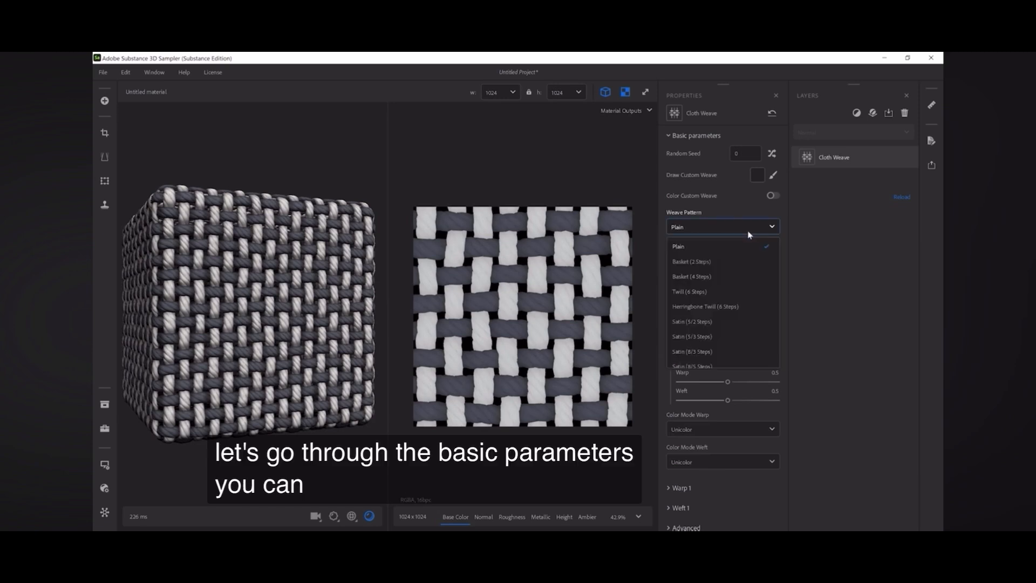
left_click(731, 260)
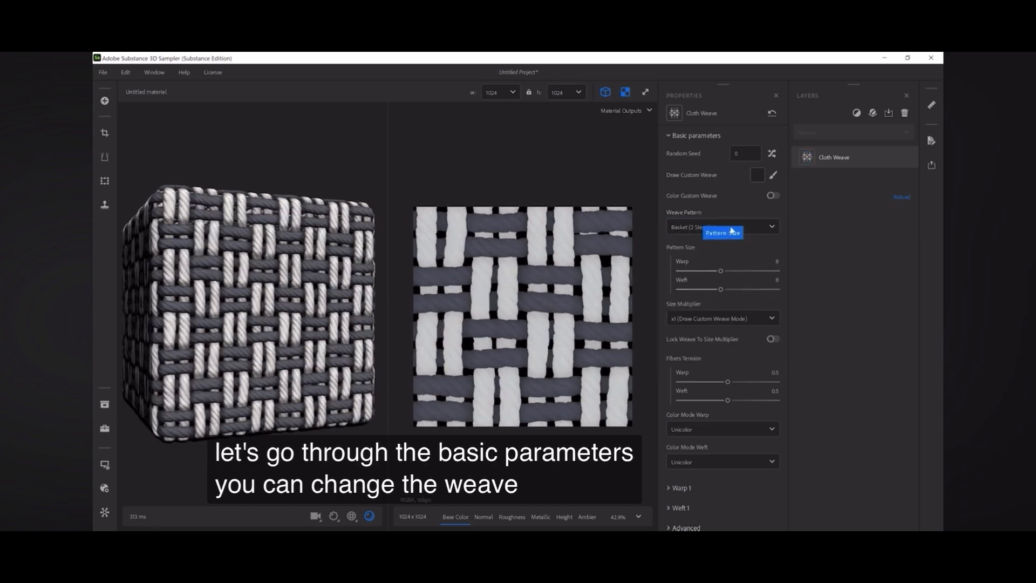
left_click(731, 226)
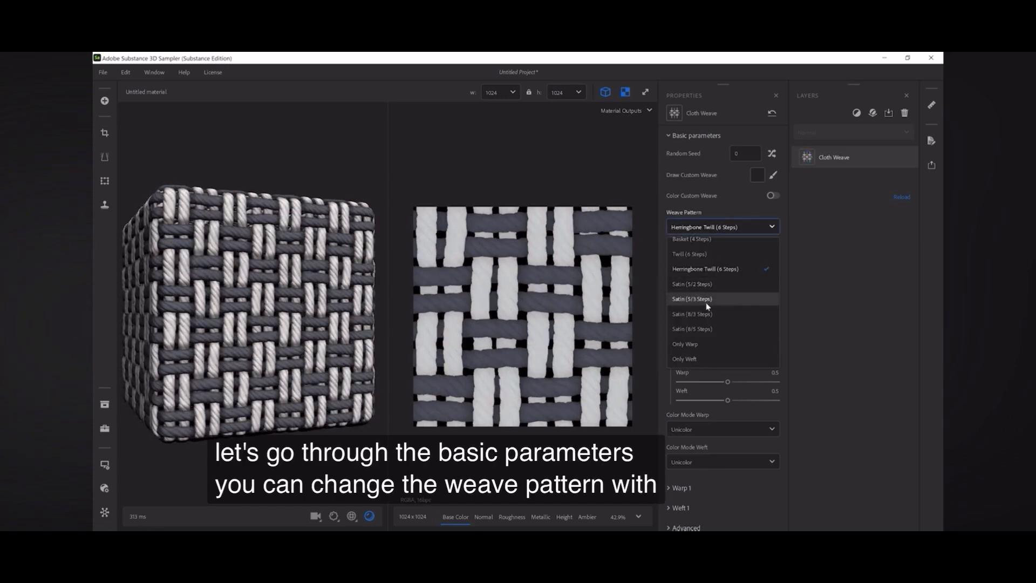
left_click(707, 300)
left_click(719, 226)
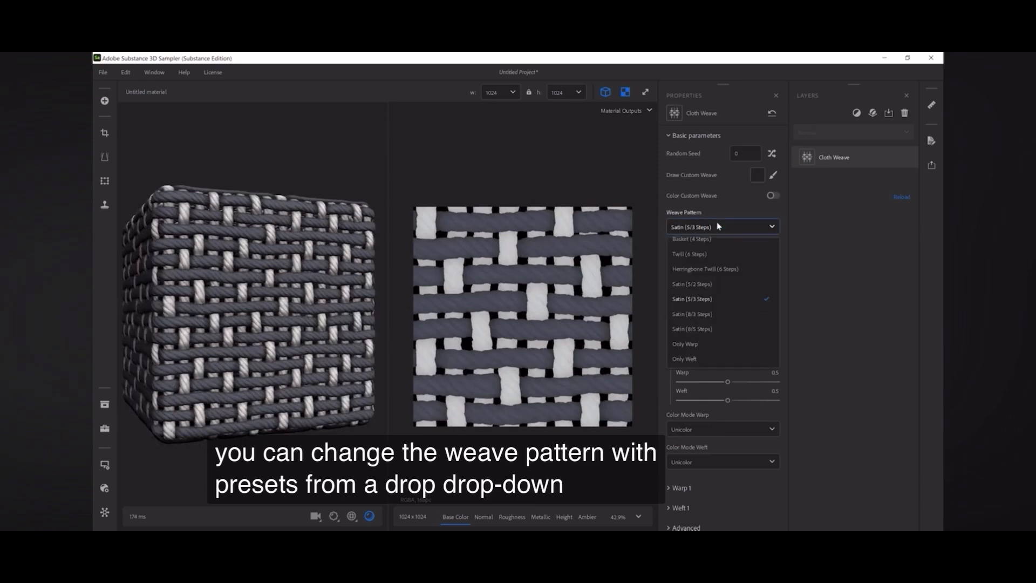
left_click(722, 269)
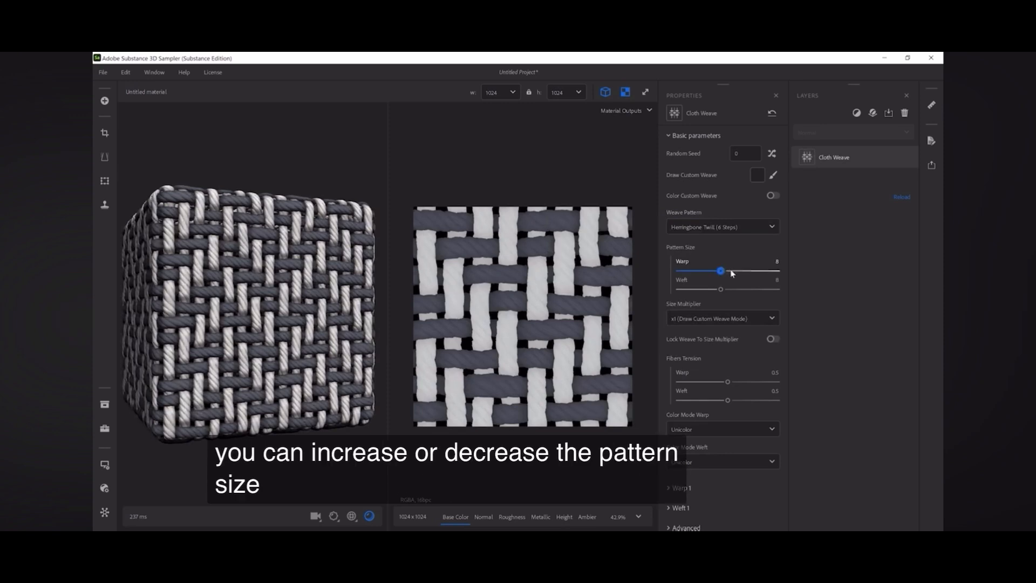
- Try a warp pattern size of 12, and set both the warp and weft sizes to 6
left_click_drag(741, 273, 749, 272)
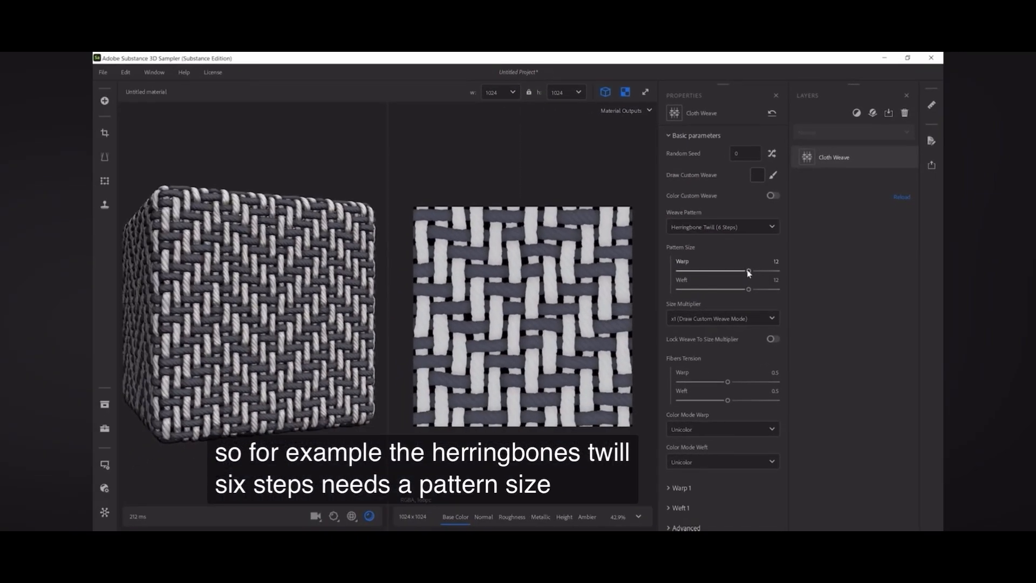
left_click_drag(713, 273, 707, 273)
left_click(709, 289)
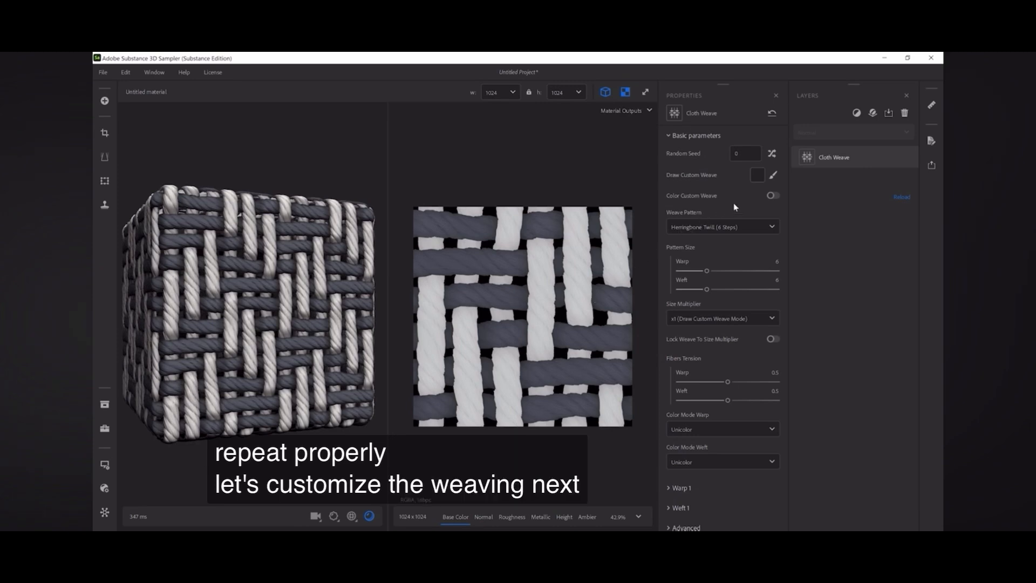
- Start drawing a custom weave and paint white strokes on the twill to bring vertical threads to the front
left_click(773, 176)
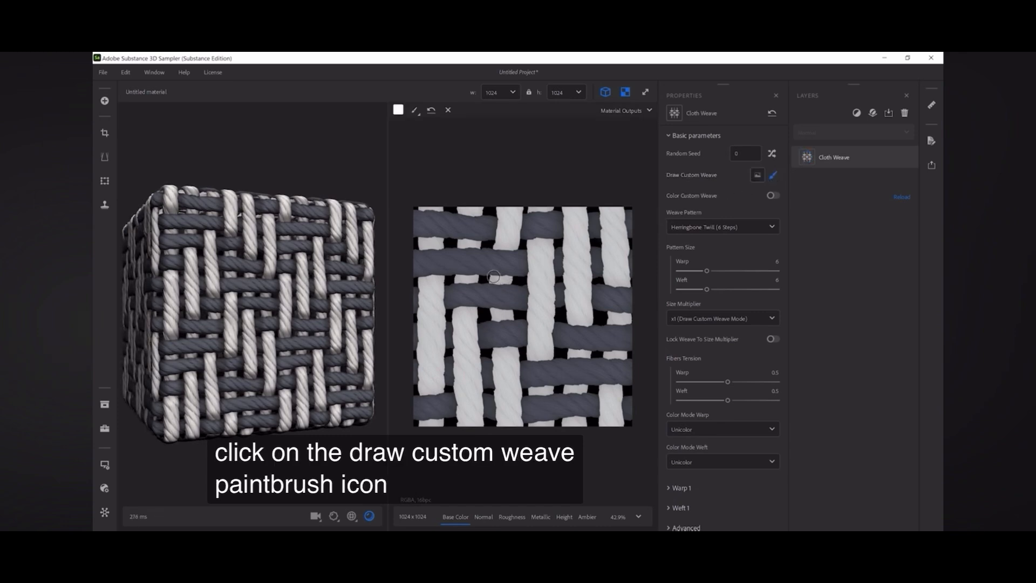
left_click_drag(503, 267, 503, 327)
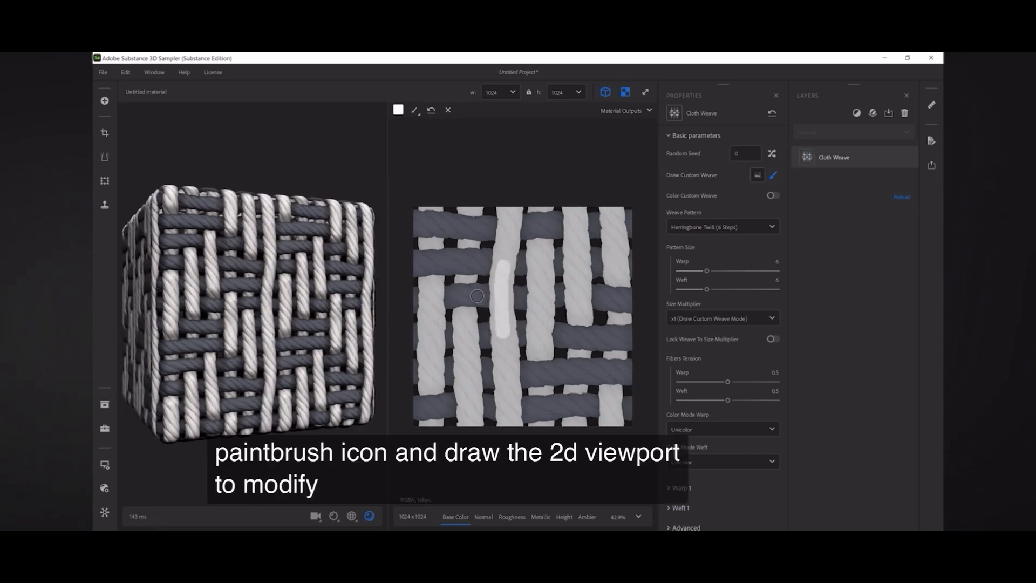
mouse_move(472, 297)
left_mouse_down()
mouse_move(470, 213)
mouse_move(434, 223)
left_mouse_up()
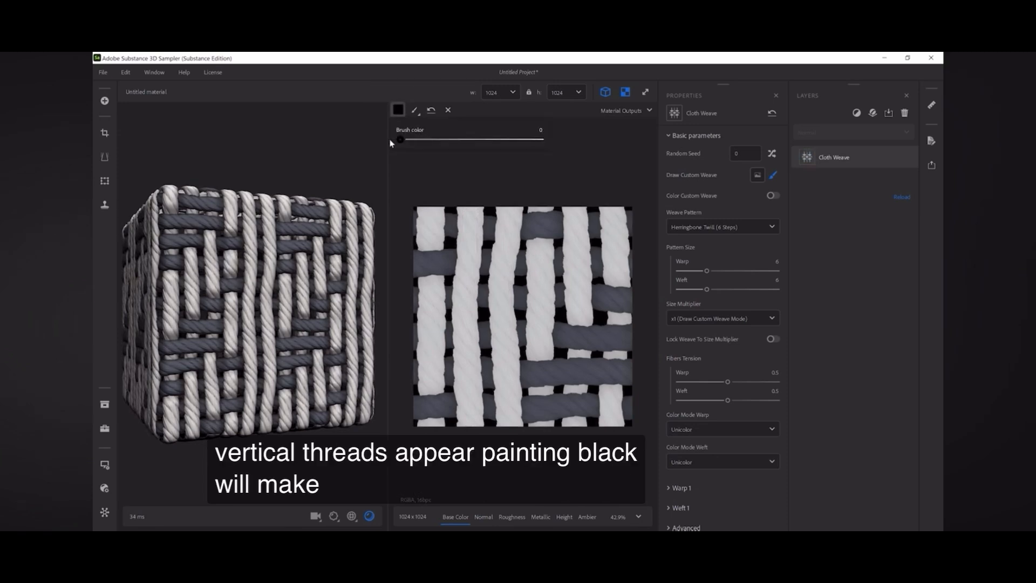
- Paint black strokes down the second and third vertical thread columns to bring horizontal threads to the front
left_click_drag(469, 216, 466, 397)
mouse_move(521, 380)
left_mouse_down()
mouse_move(508, 373)
mouse_move(504, 259)
mouse_move(488, 225)
left_mouse_up()
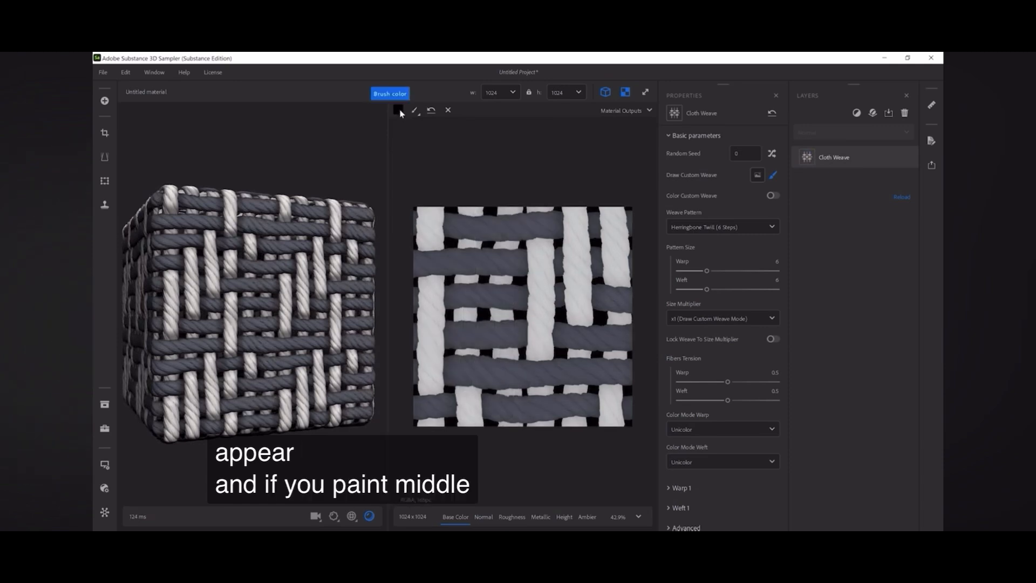
- Erase the custom strokes by painting middle gray (0.5) with a brush size of 64, and reset the weave drawing
left_click(398, 110)
left_click_drag(461, 142, 470, 140)
left_click(415, 110)
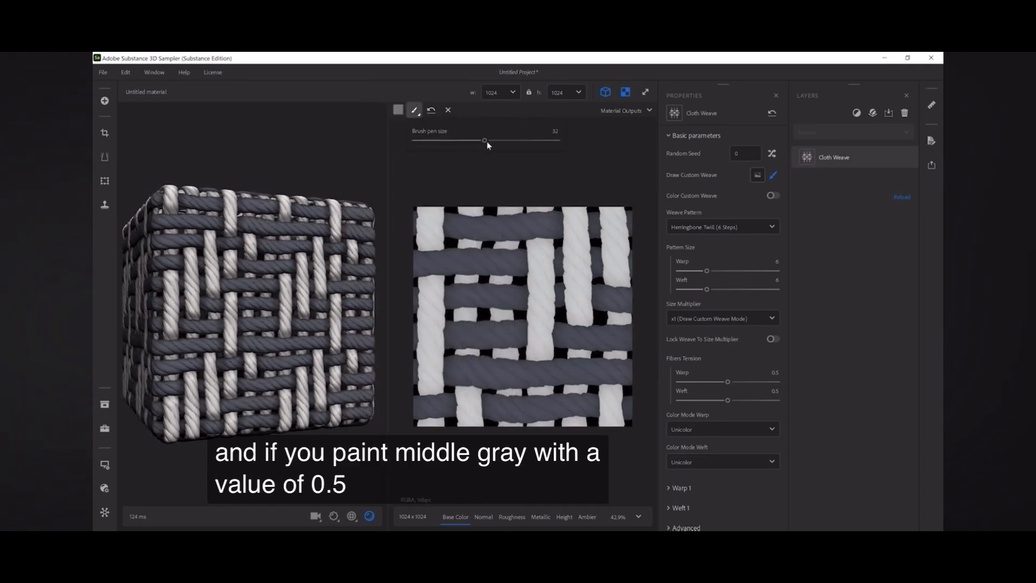
left_click(516, 141)
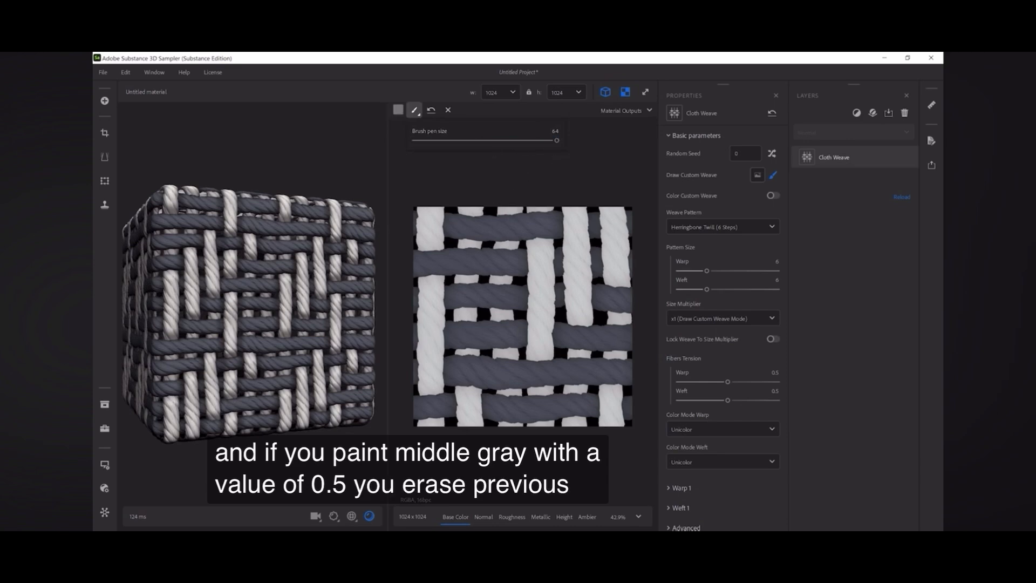
left_click_drag(471, 224, 504, 227)
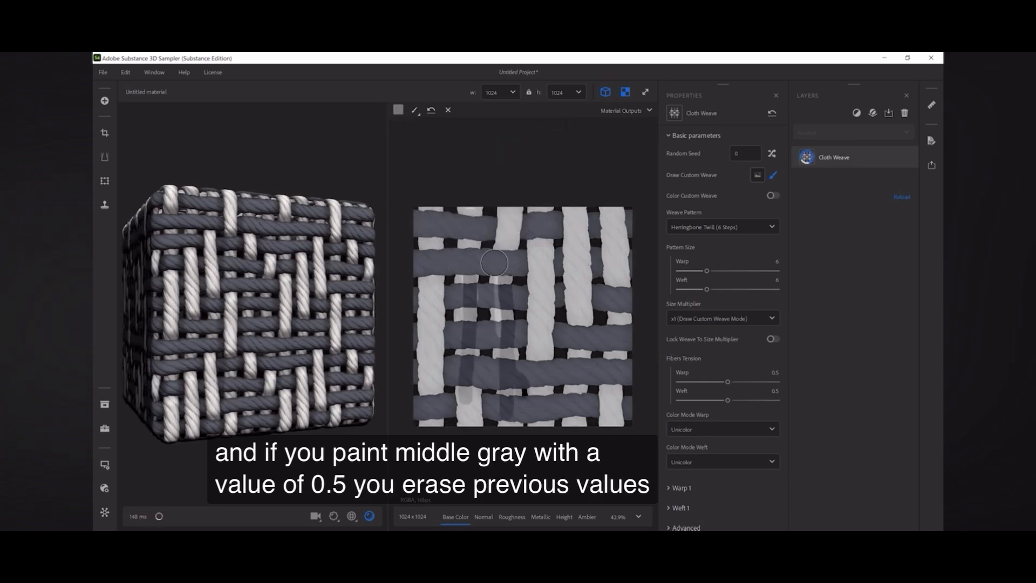
mouse_move(494, 263)
left_mouse_down()
mouse_move(472, 289)
mouse_move(512, 354)
mouse_move(453, 389)
mouse_move(449, 411)
mouse_move(495, 414)
left_mouse_up()
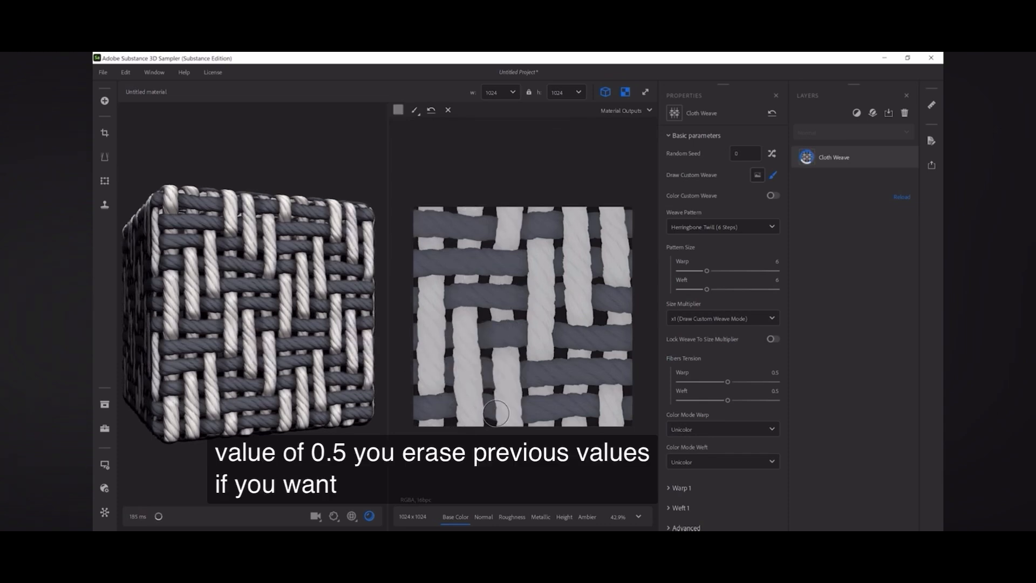
left_click(431, 113)
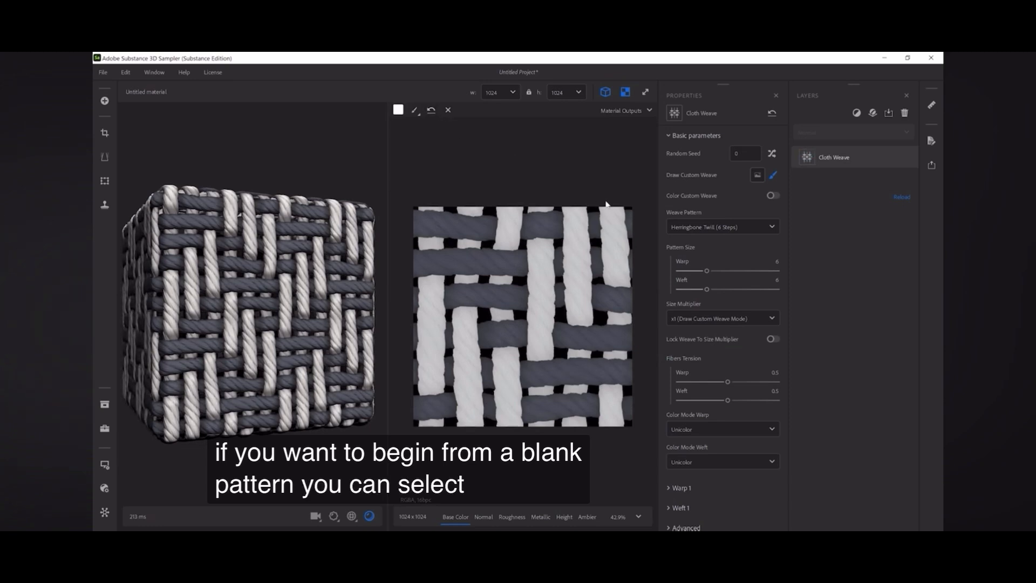
- Switch the weave pattern to Only Weft and paint white marks bringing warp threads forward, mainly across the upper weft rows
left_click(720, 227)
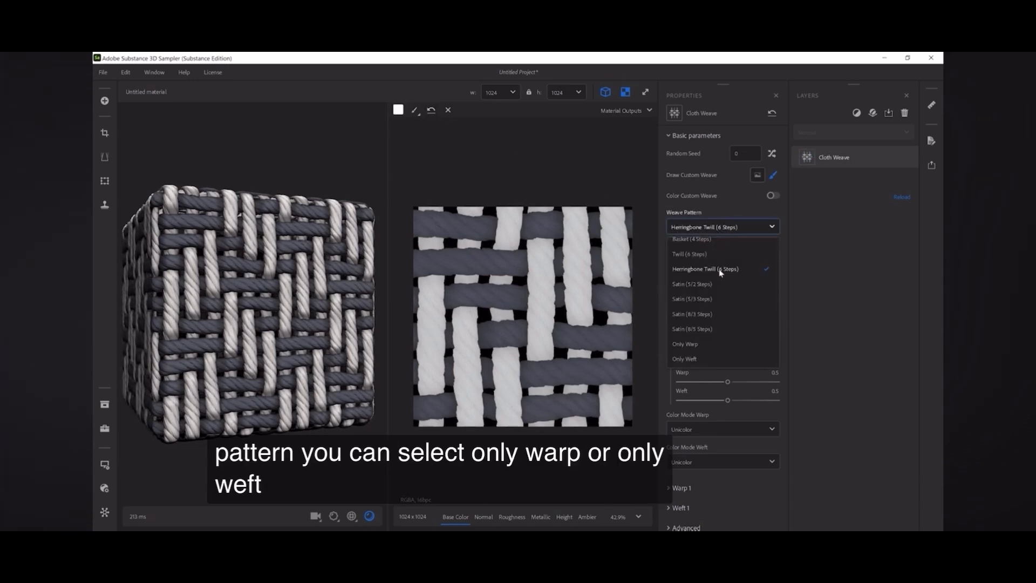
left_click(732, 364)
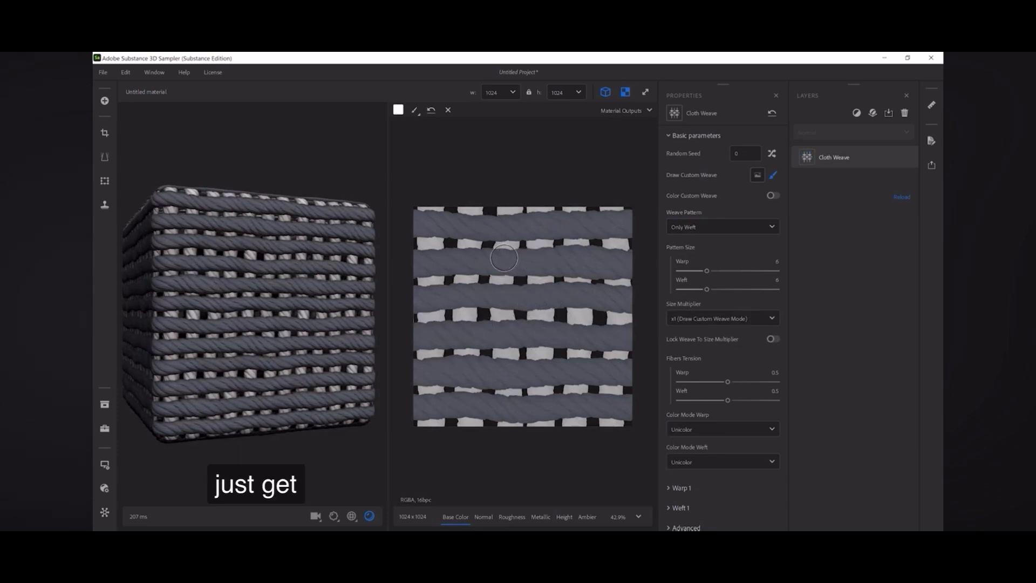
left_click_drag(502, 247, 503, 314)
left_click_drag(580, 261, 579, 301)
left_click_drag(430, 262, 432, 301)
left_click(466, 333)
left_click(471, 224)
left_click(542, 224)
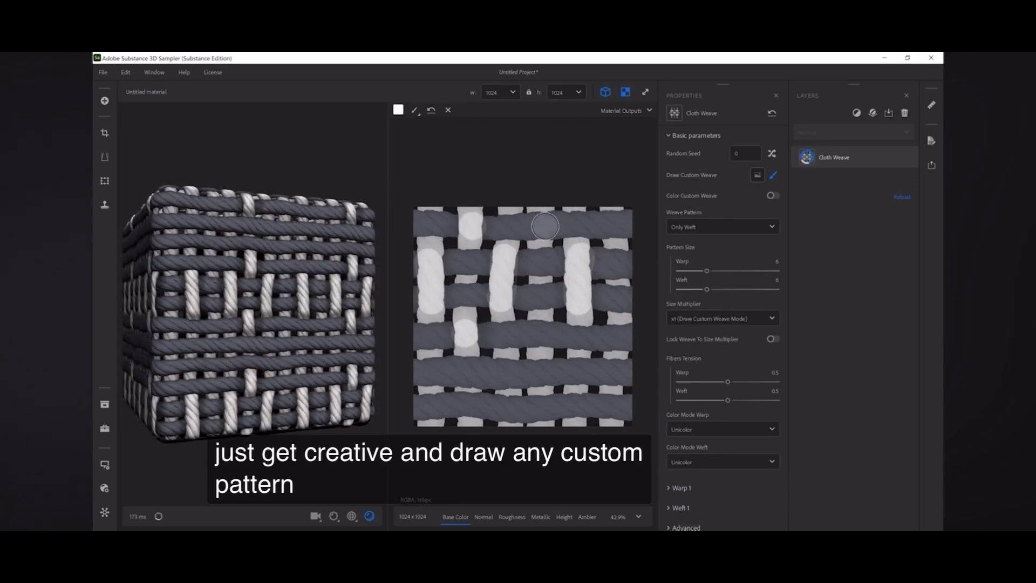
- Complete the alternating weave by painting white over the remaining warp crossings in rows one and four, and down columns one, three and five in the lowest two rows
left_click(540, 340)
left_click_drag(622, 238, 619, 219)
left_click(618, 340)
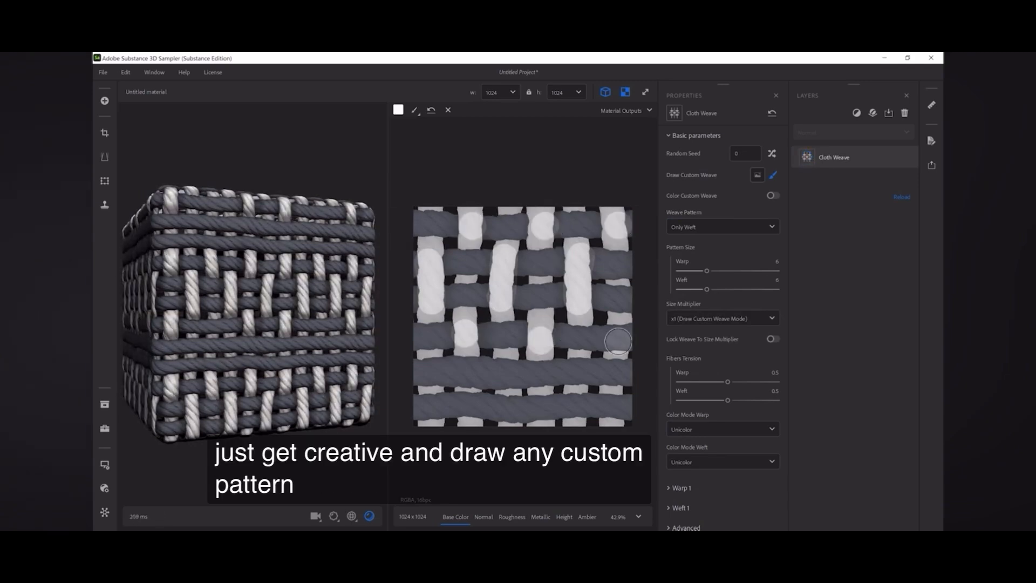
left_click_drag(579, 353, 577, 410)
left_click_drag(506, 356, 506, 414)
left_click_drag(428, 355, 428, 405)
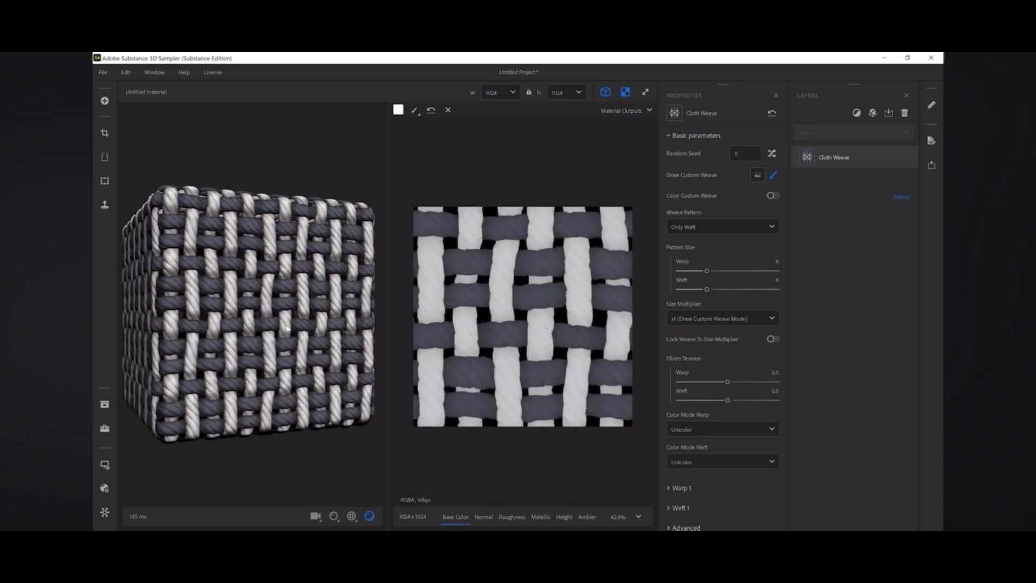
mouse_move(326, 337)
left_mouse_down()
mouse_move(297, 330)
mouse_move(325, 334)
left_mouse_up()
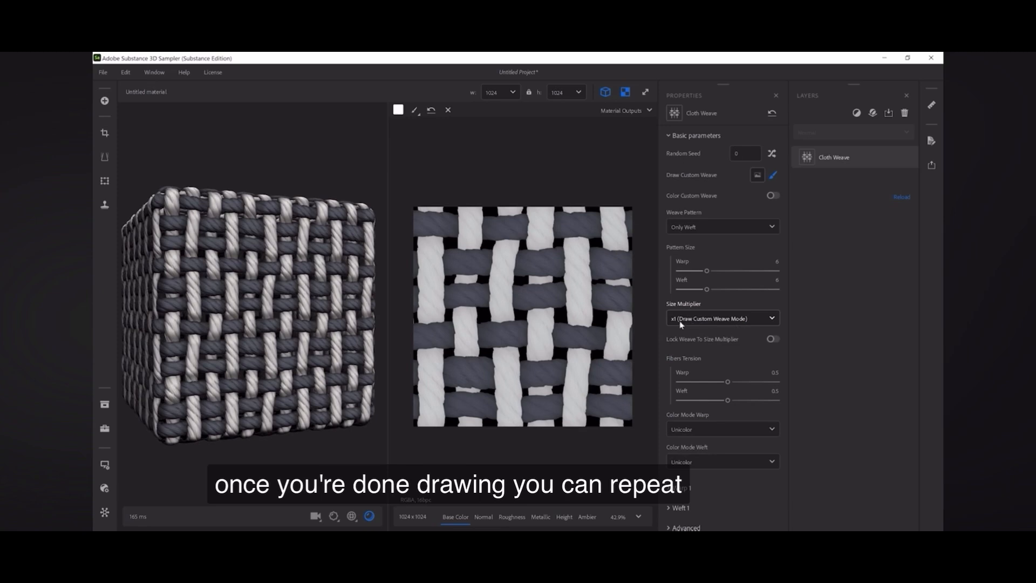
- Set the size multiplier to x6 and enable locking the weave to the size multiplier
left_click(739, 325)
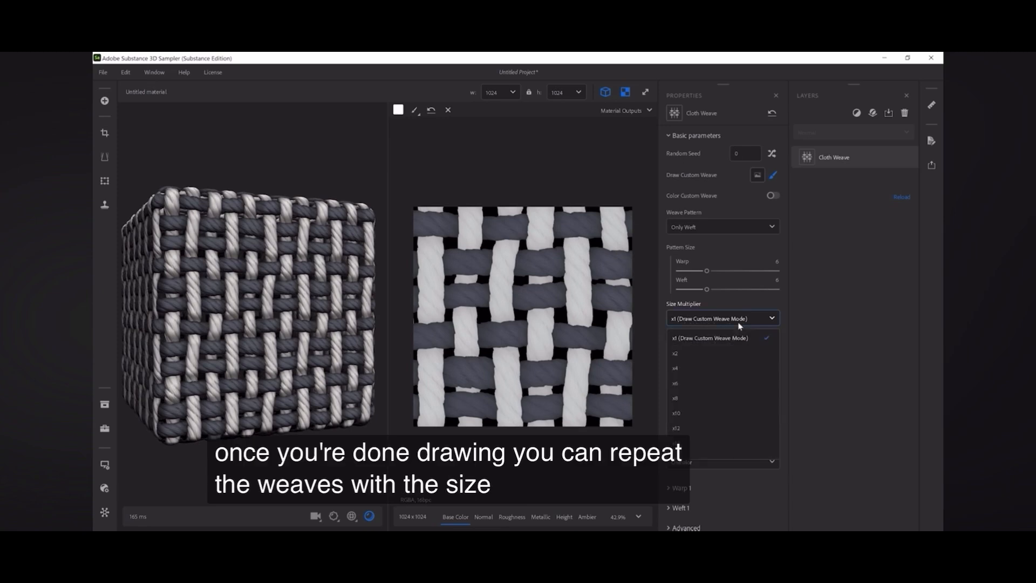
left_click(714, 382)
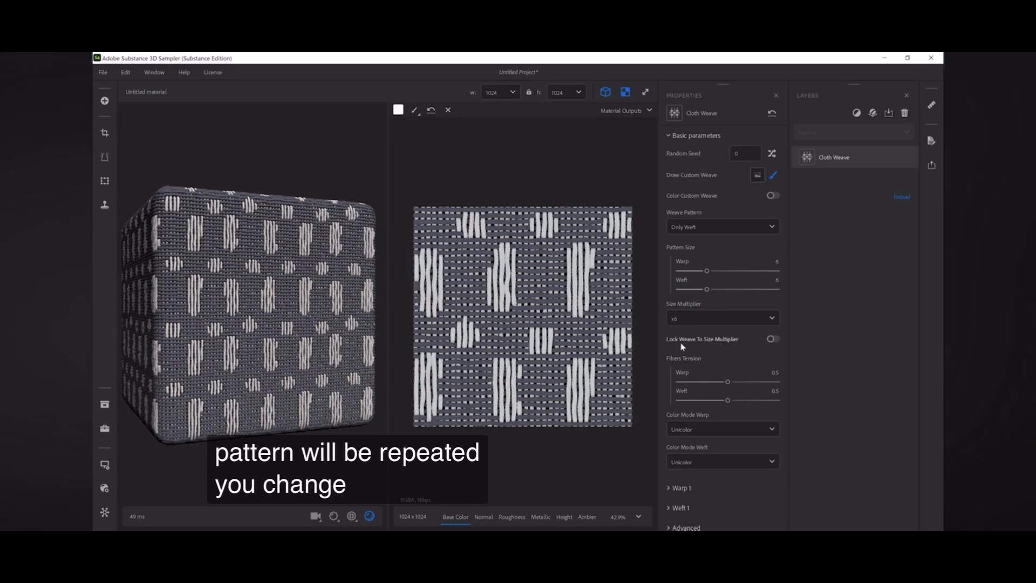
left_click(772, 339)
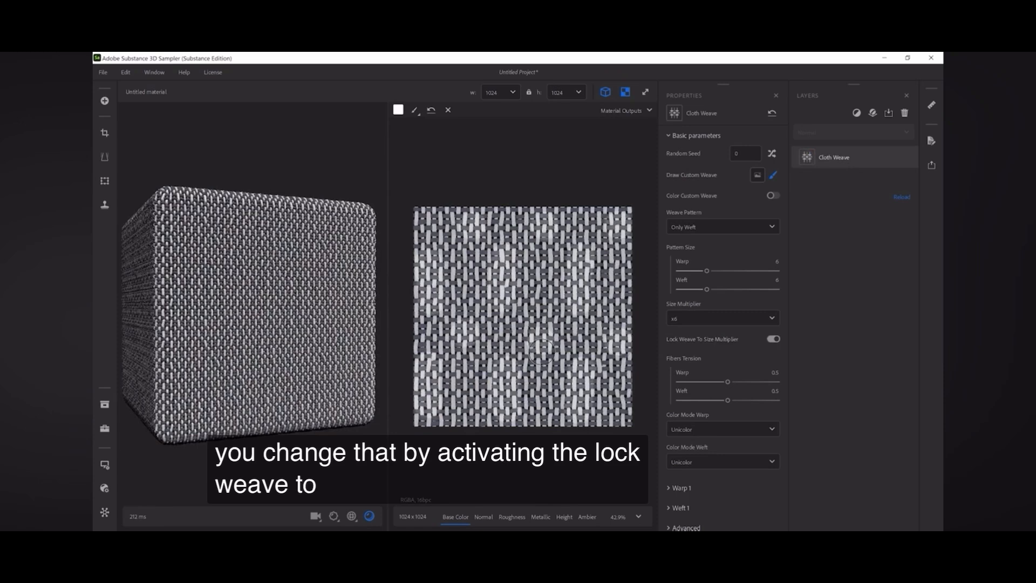
left_click_drag(279, 337, 313, 338)
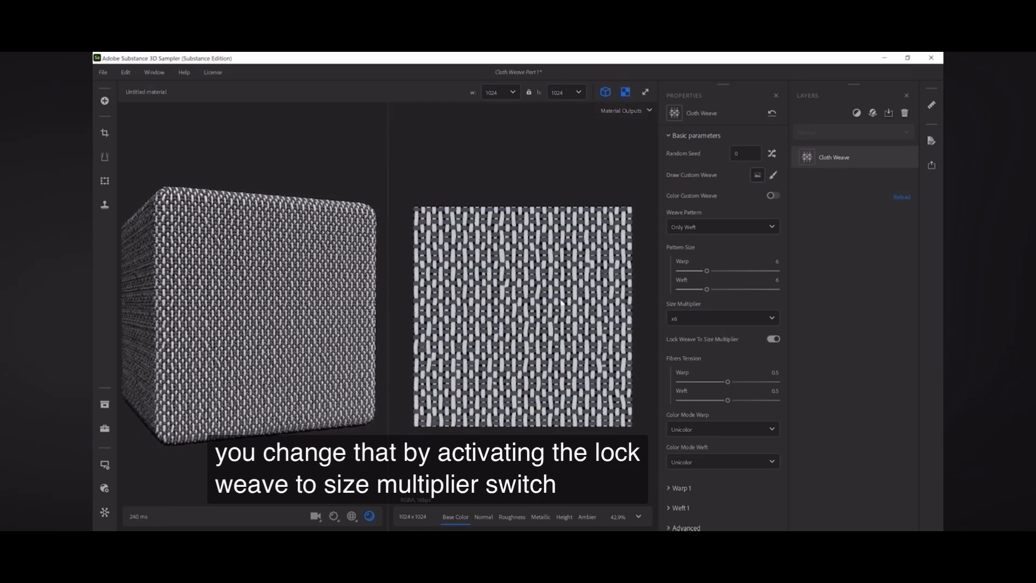
- Set the size multiplier back to x1 (Draw Custom Weave Mode)
left_click(693, 323)
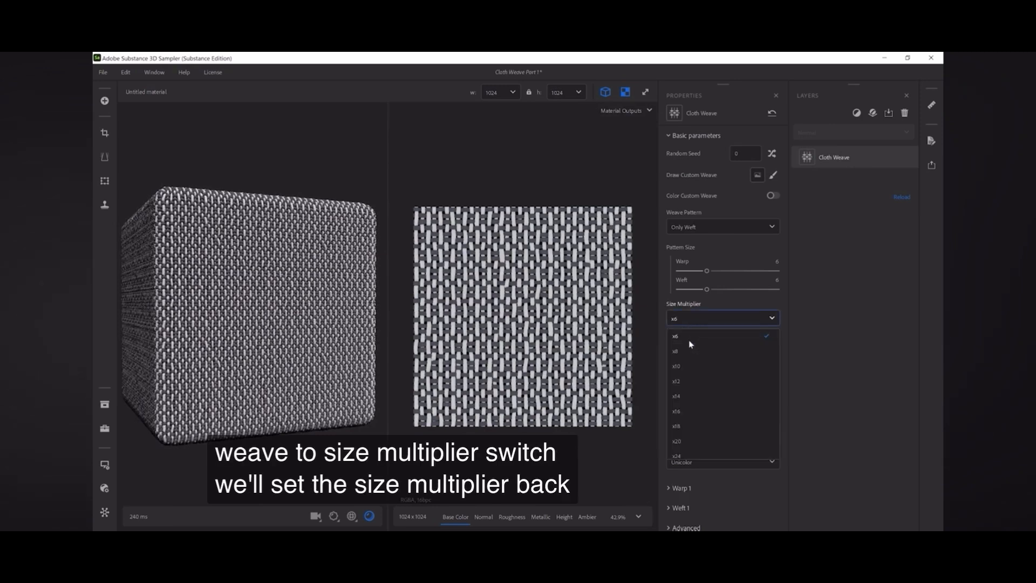
scroll(691, 343, "up", 3)
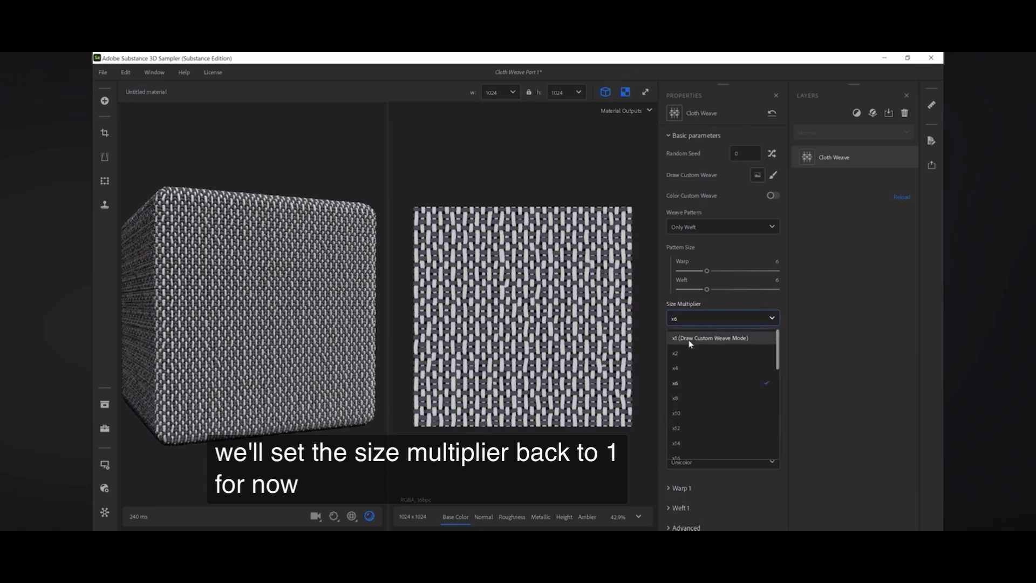
left_click(684, 339)
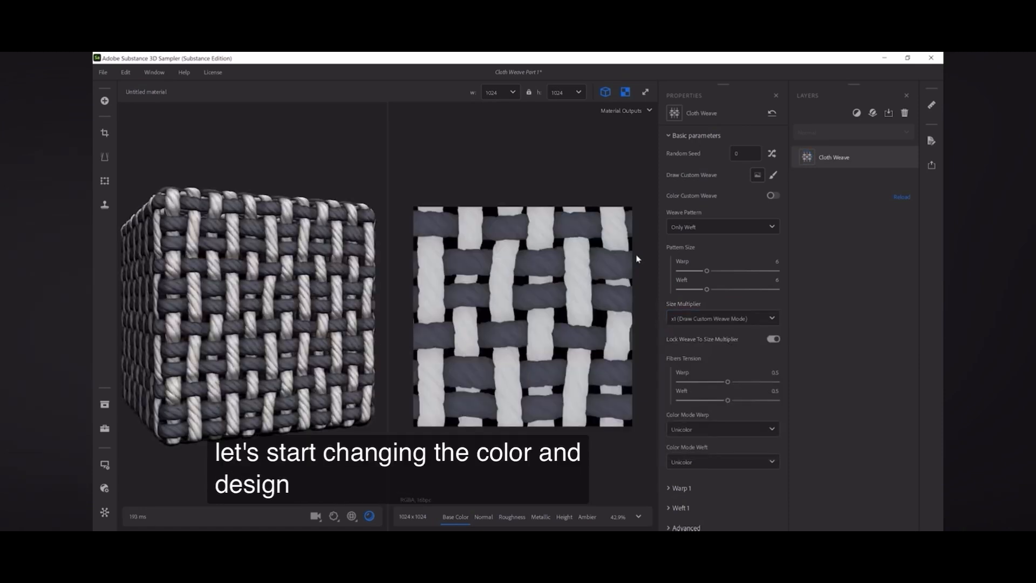
- Collapse the basic parameters, expand the Warp 1 and Weft 1 settings, and set the warp's Color Fiber 1 to blue #2D5FC5
left_click(669, 138)
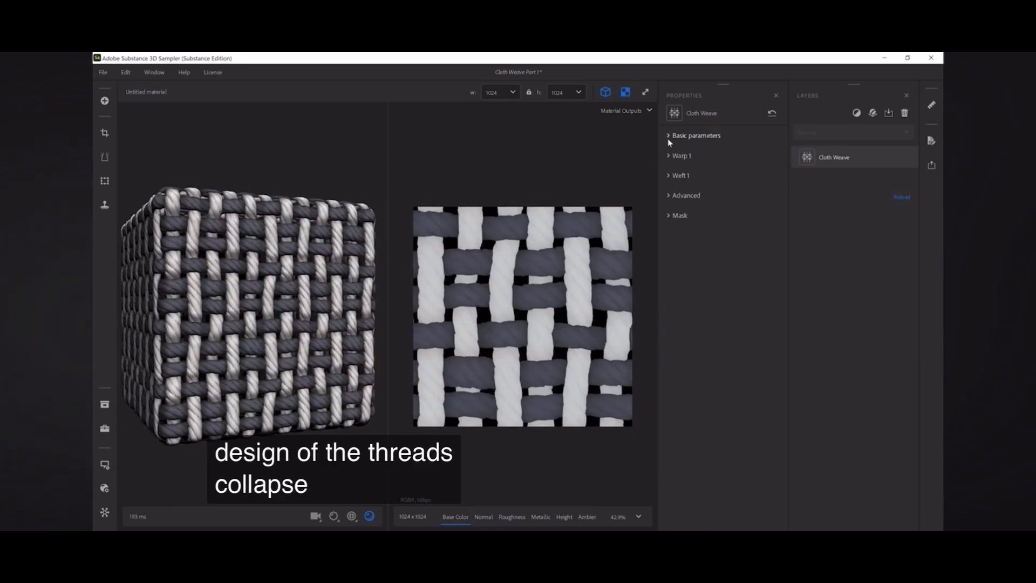
left_click(669, 171)
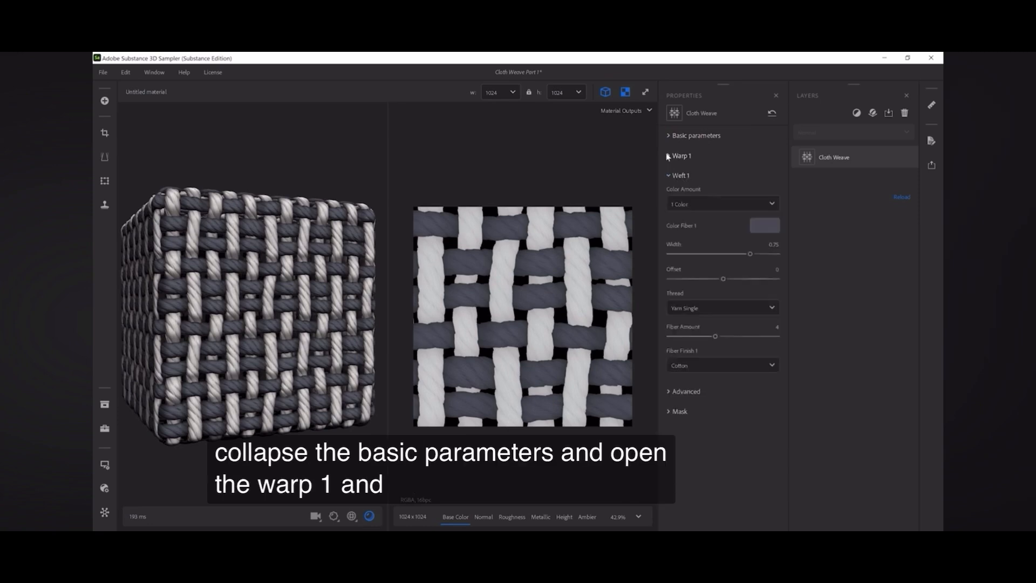
left_click(669, 157)
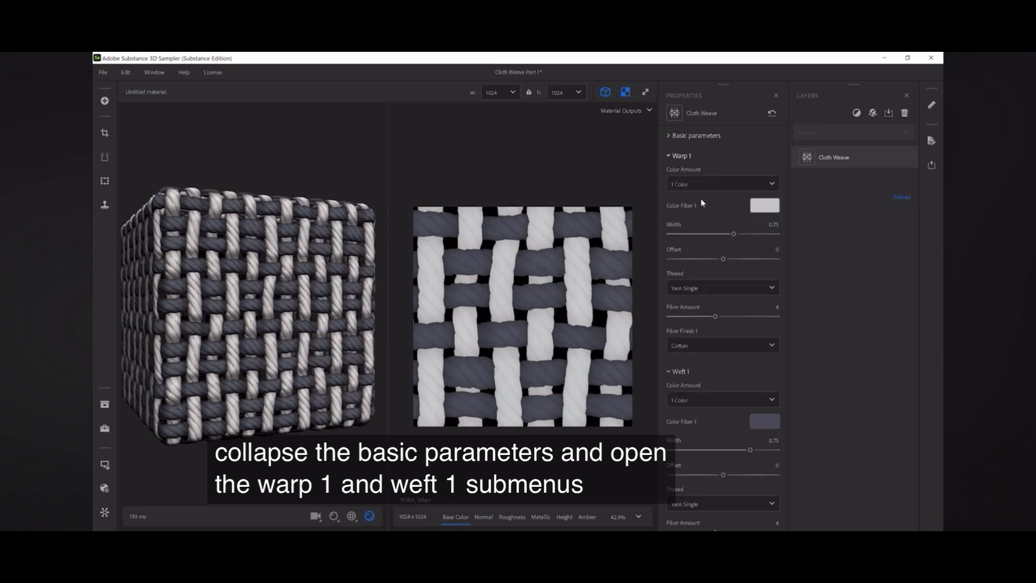
left_click(765, 205)
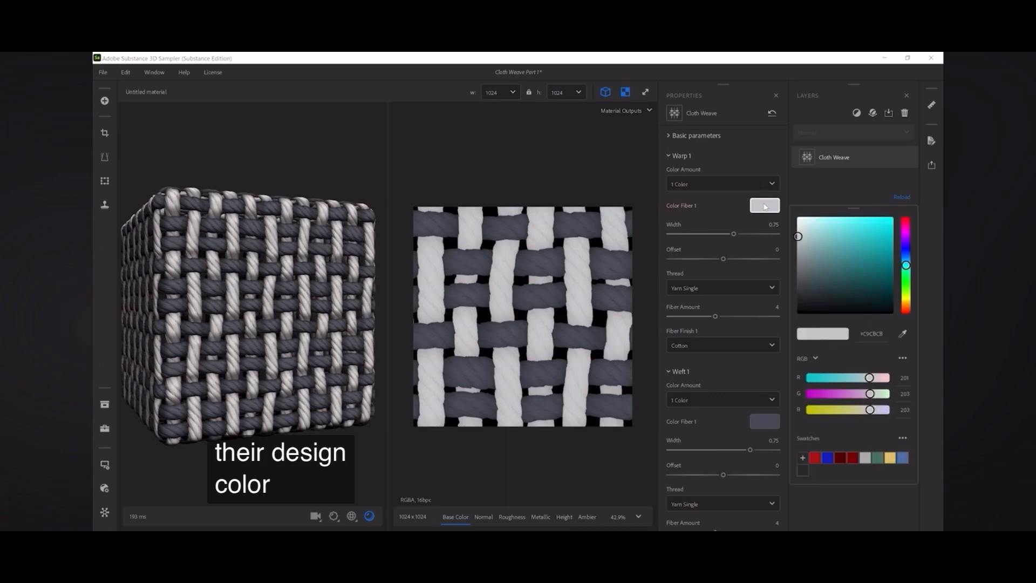
left_click(871, 239)
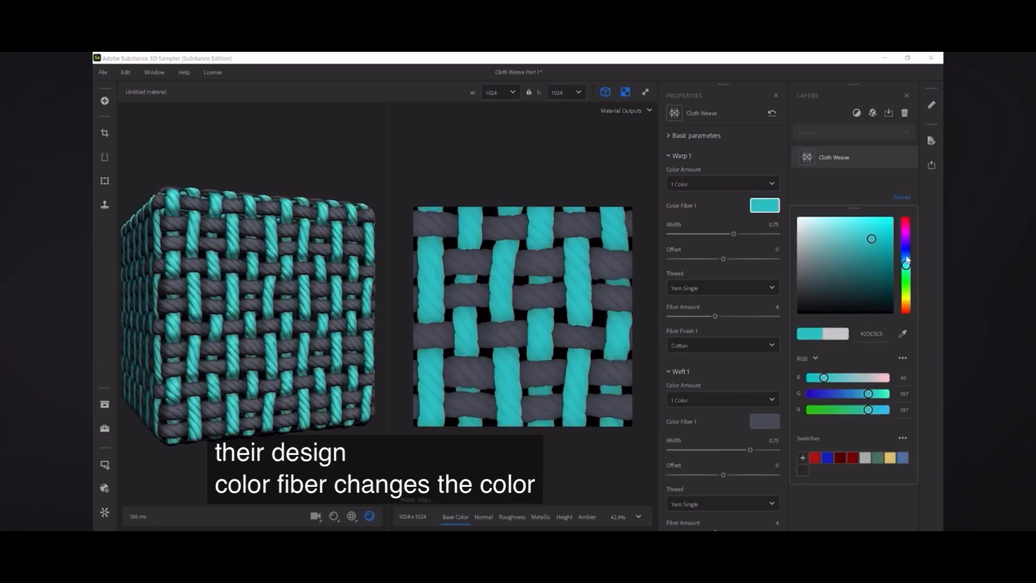
left_click(907, 257)
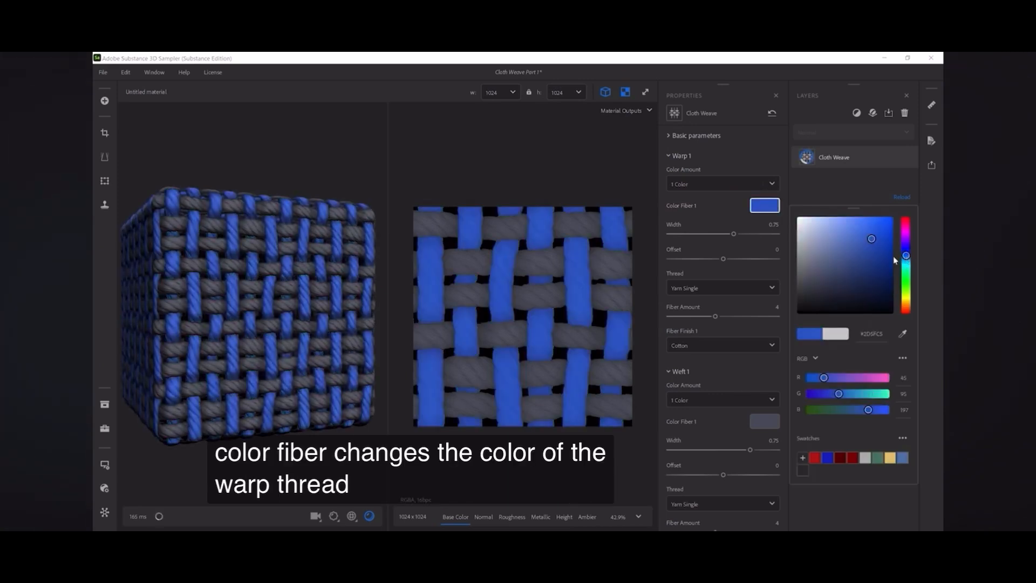
left_click(713, 205)
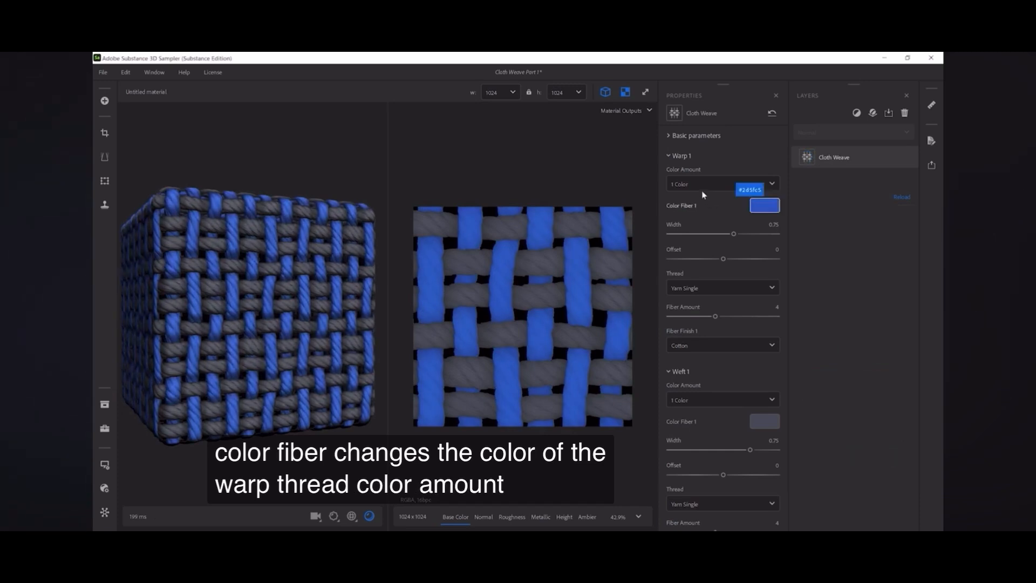
- Set the Warp 1 color amount to 2 Colors and make Color Fiber 2 a light purple
left_click(697, 186)
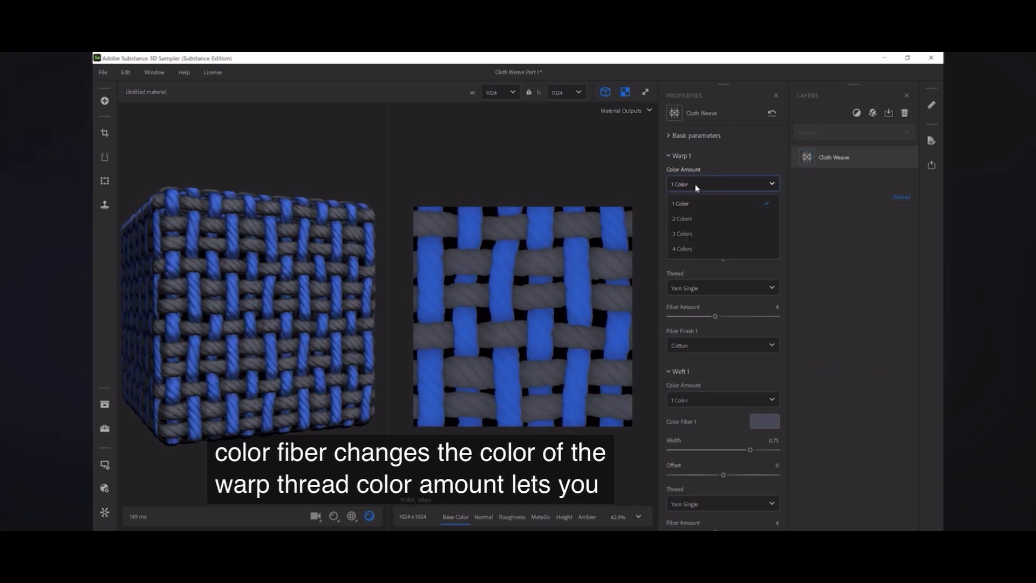
left_click(715, 223)
left_click(765, 228)
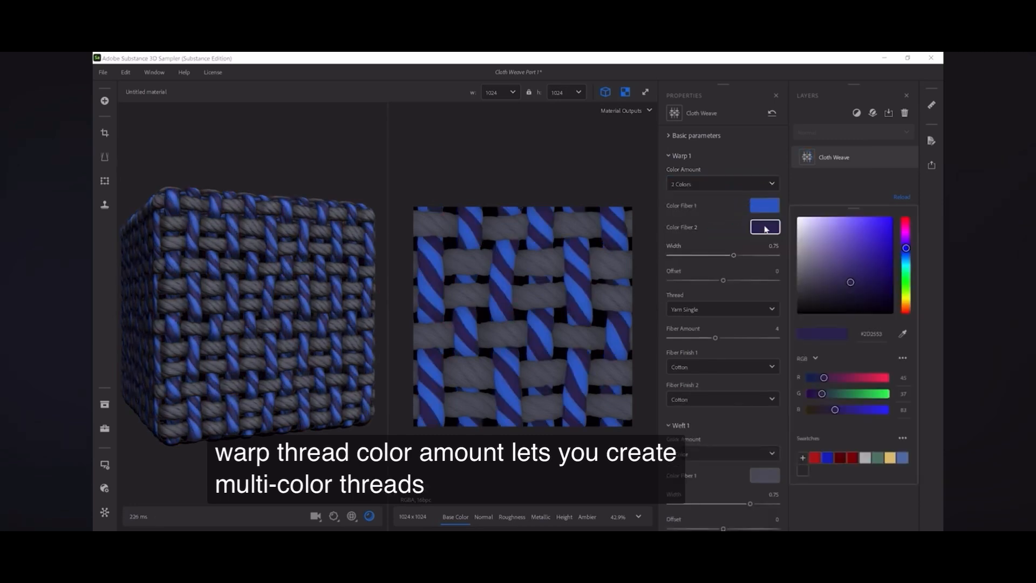
left_click(855, 232)
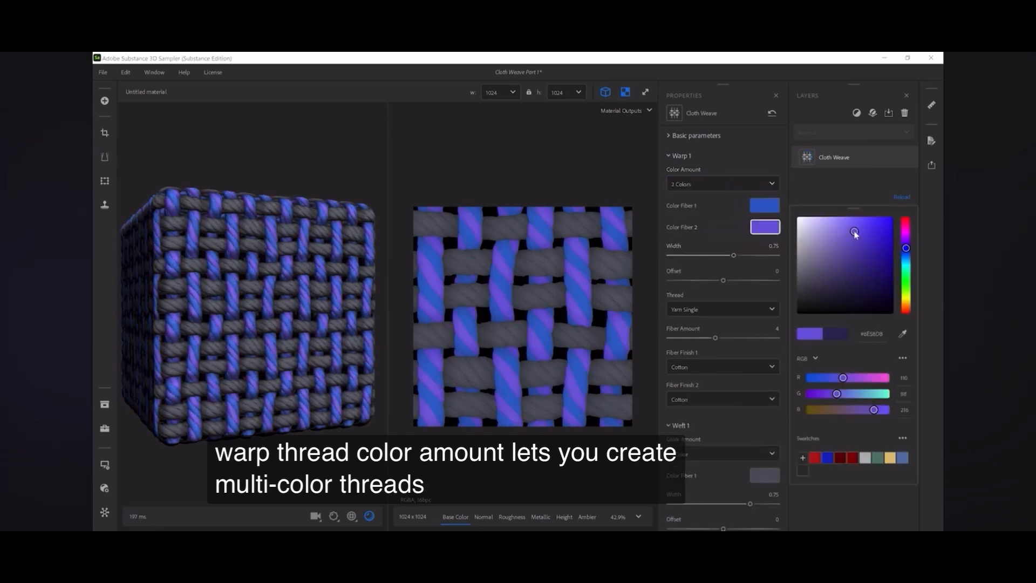
left_click(706, 220)
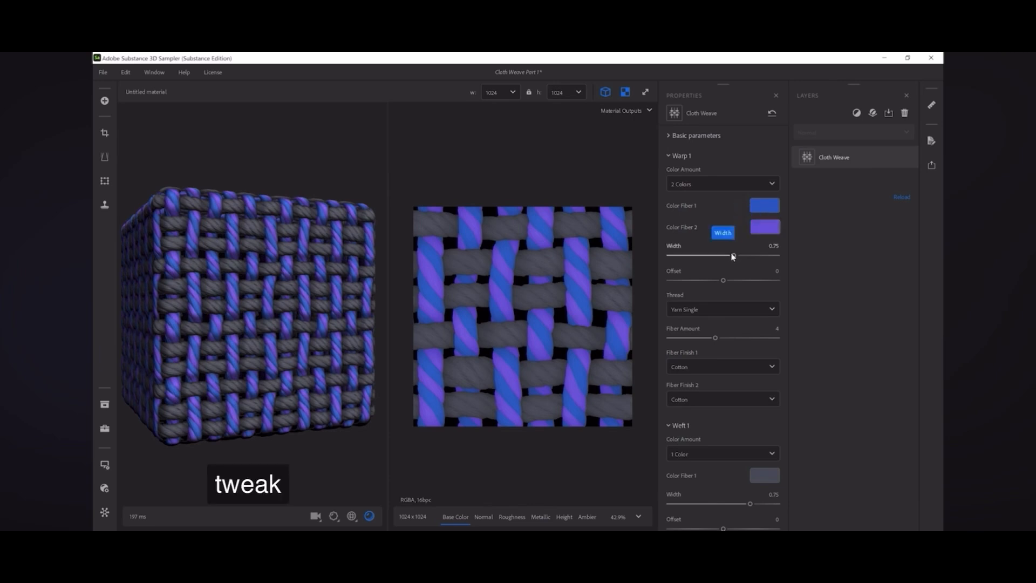
- Set the Warp 1 width to 0.9 and offset to 0.03, and try the Yarn 3-Fold thread
left_click_drag(733, 256, 726, 285)
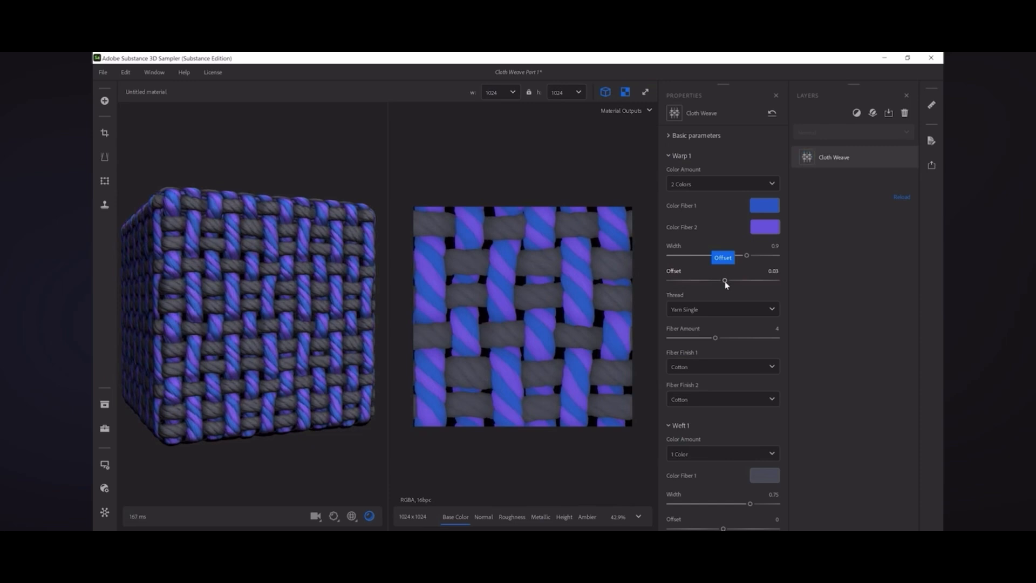
left_click(713, 310)
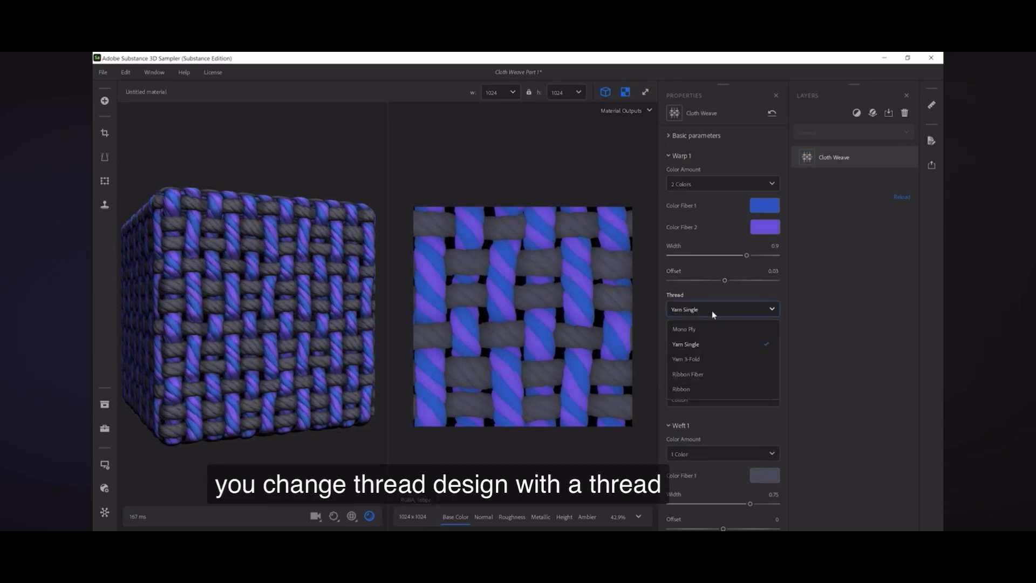
left_click(696, 361)
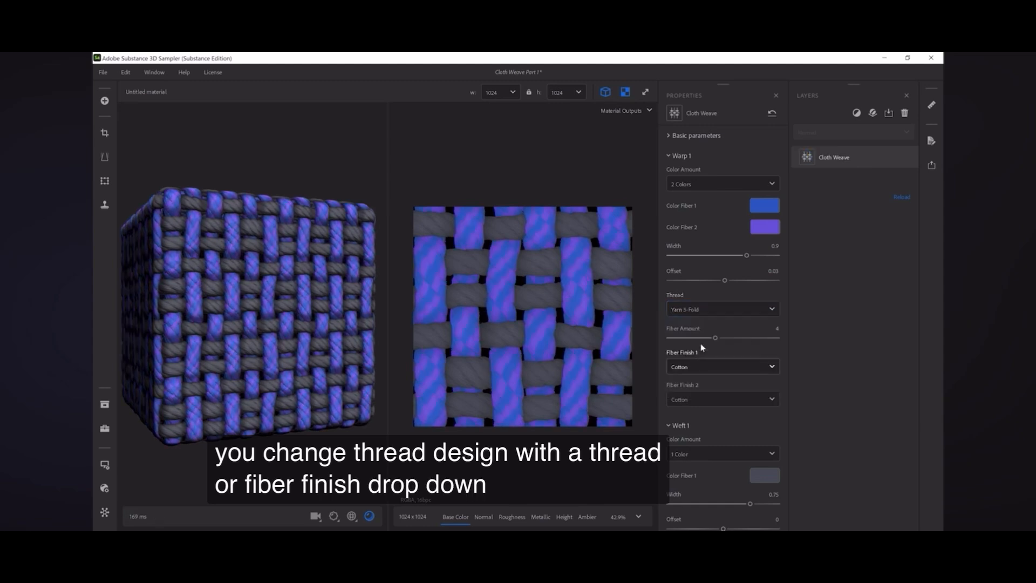
- Set the Warp 1 thread to Ribbon Fiber with the Anisotropic Metallic fiber finish
left_click(710, 310)
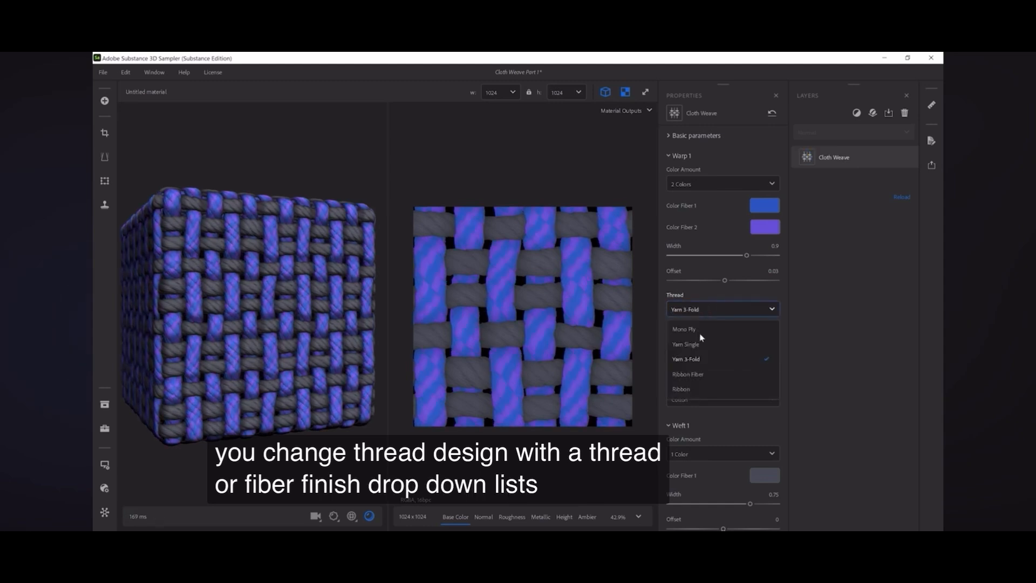
left_click(691, 375)
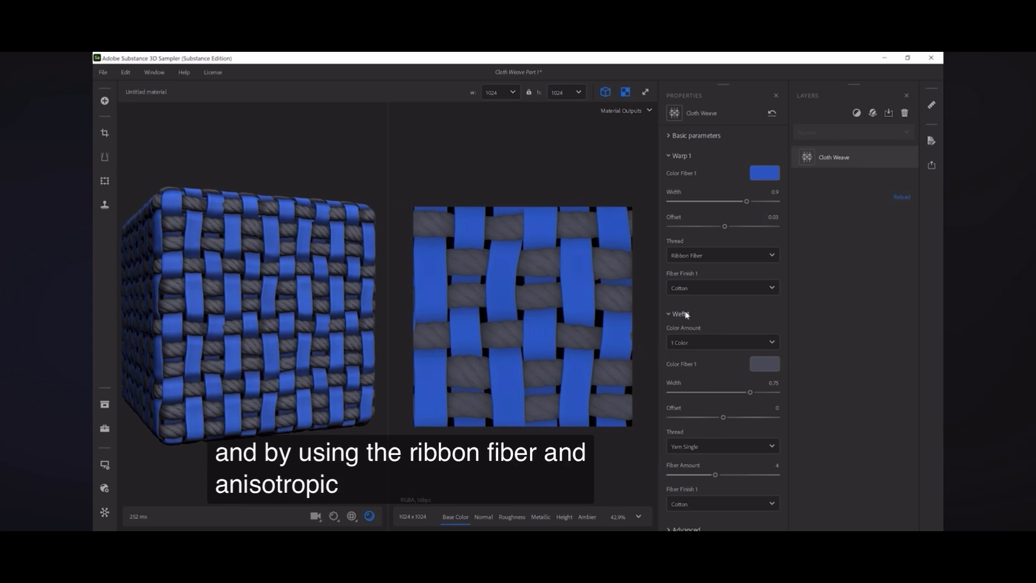
left_click(700, 290)
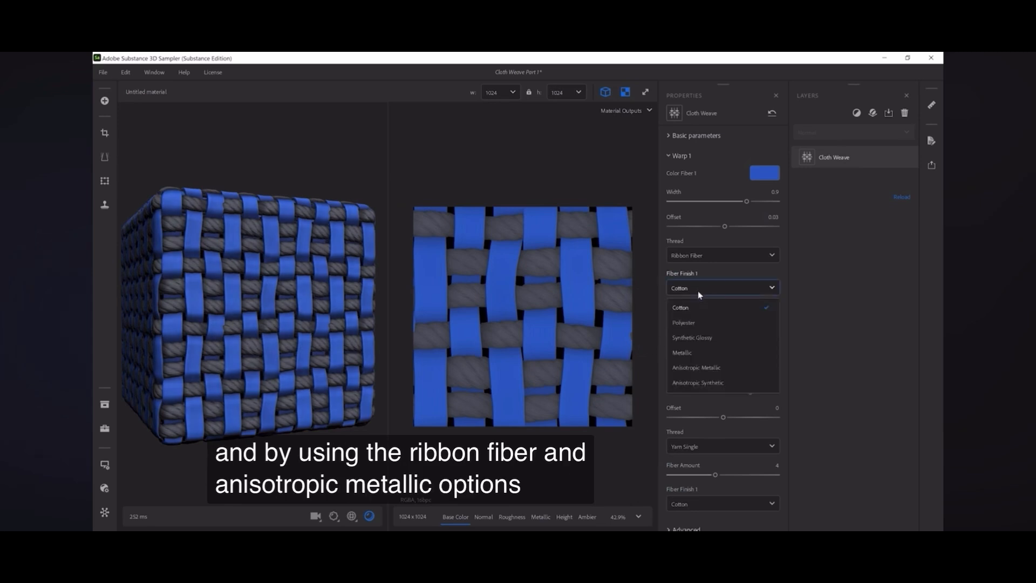
left_click(693, 367)
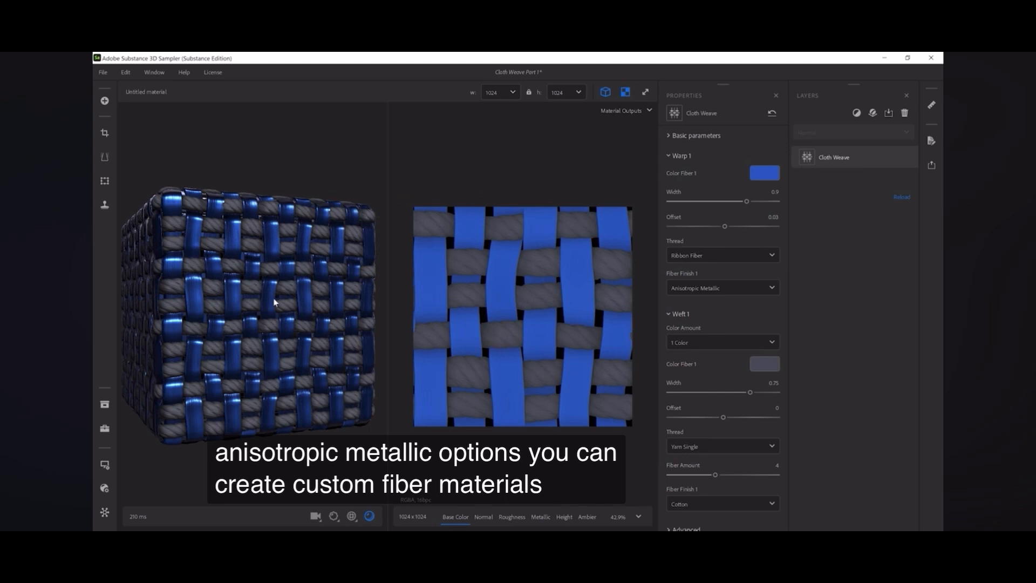
- Enable computation of the Anisotropy Angle and Anisotropy Level custom channels in the channel settings
left_click(103, 513)
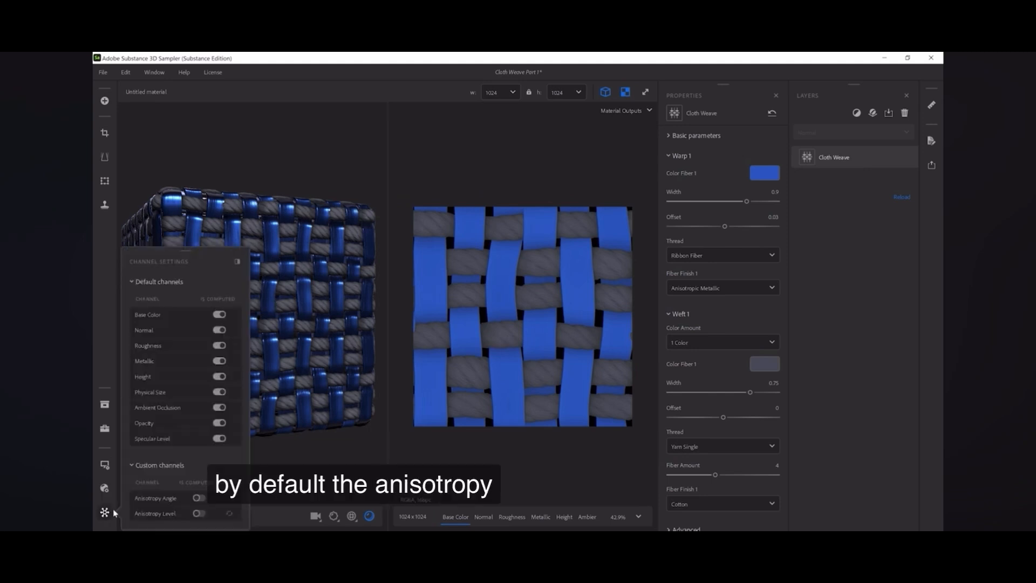
left_click(197, 498)
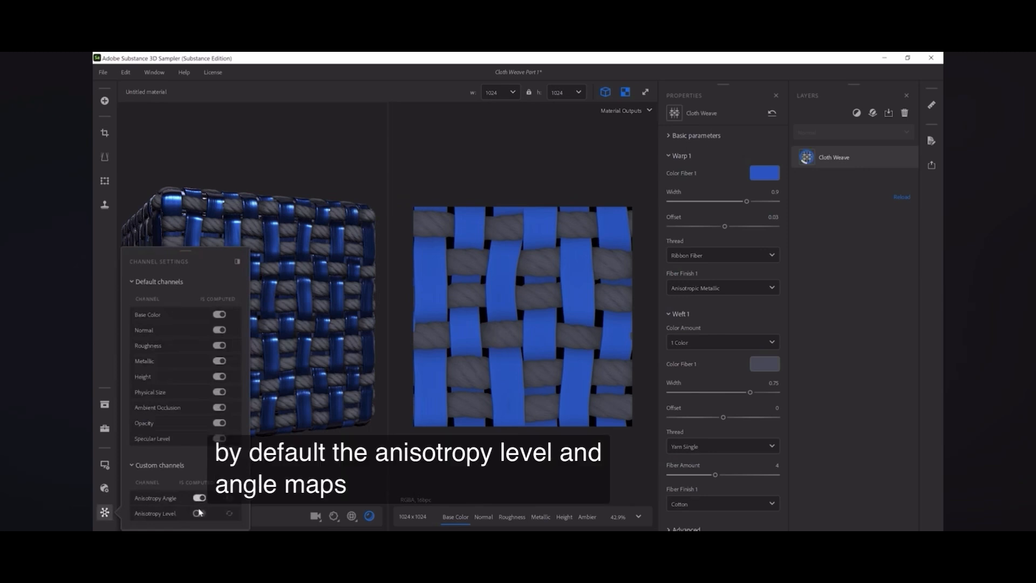
left_click(198, 513)
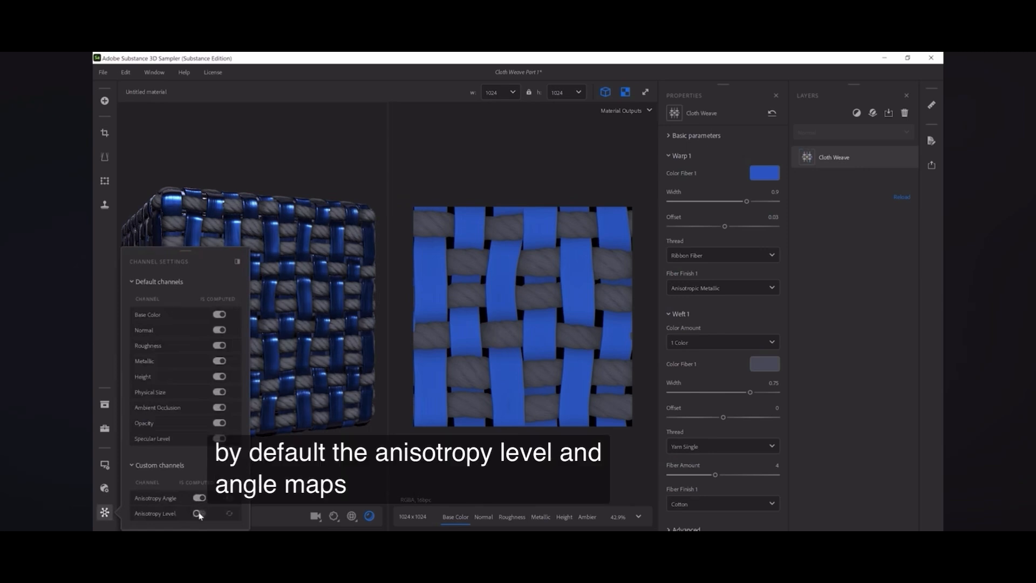
left_click(105, 512)
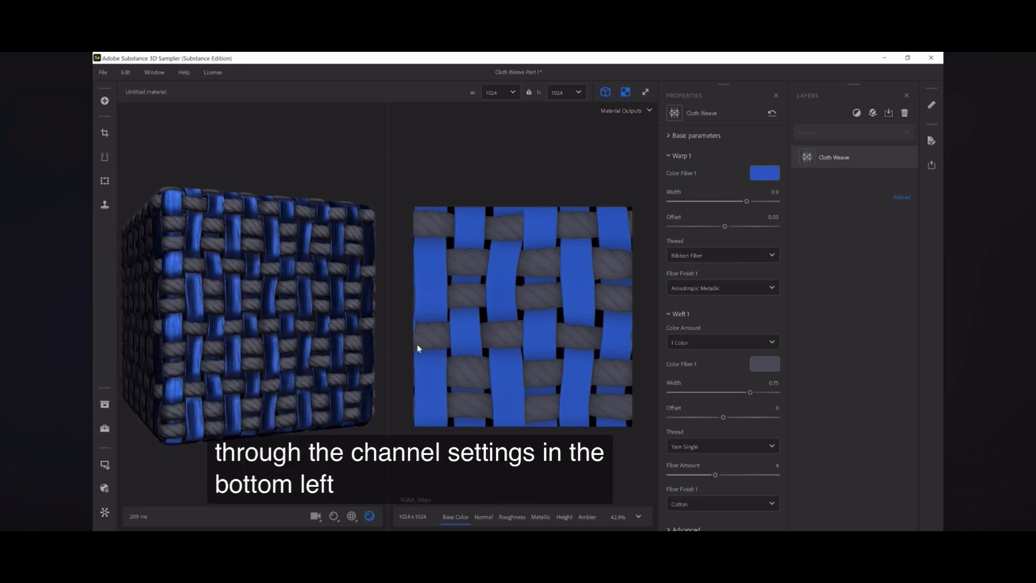
- Set the Warp 1 thread to Yarn Single
left_click(702, 257)
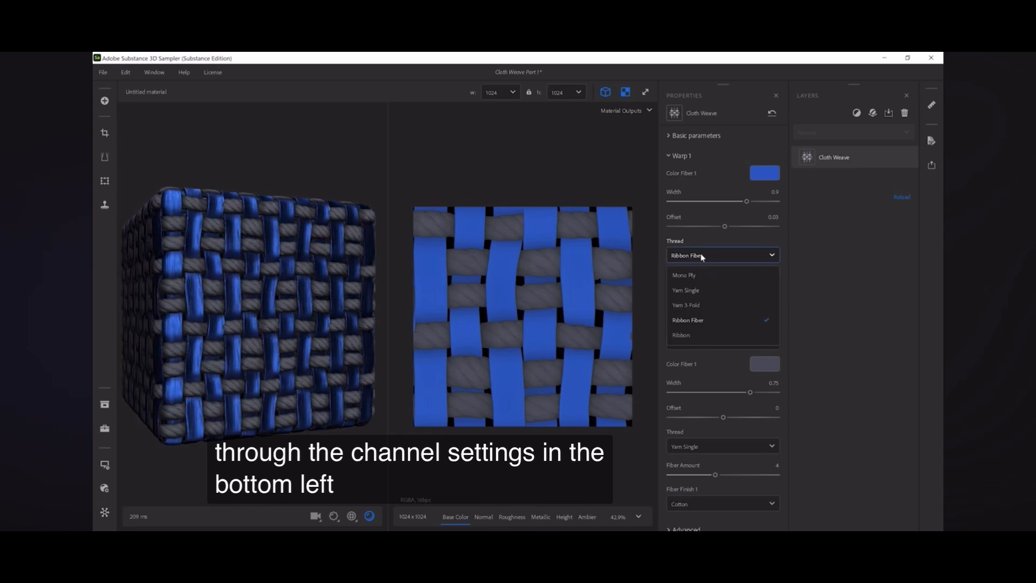
left_click(695, 292)
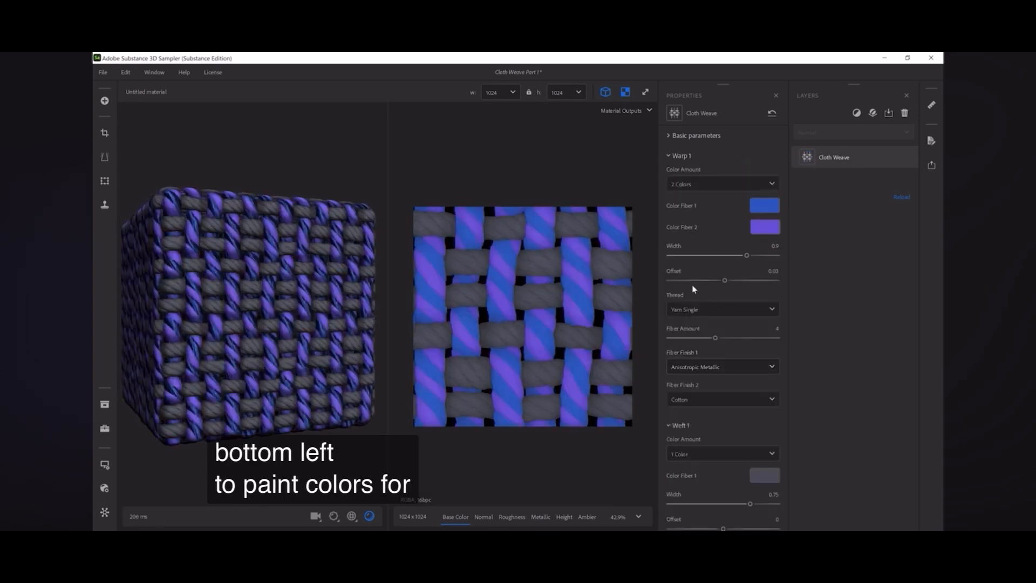
left_click(671, 156)
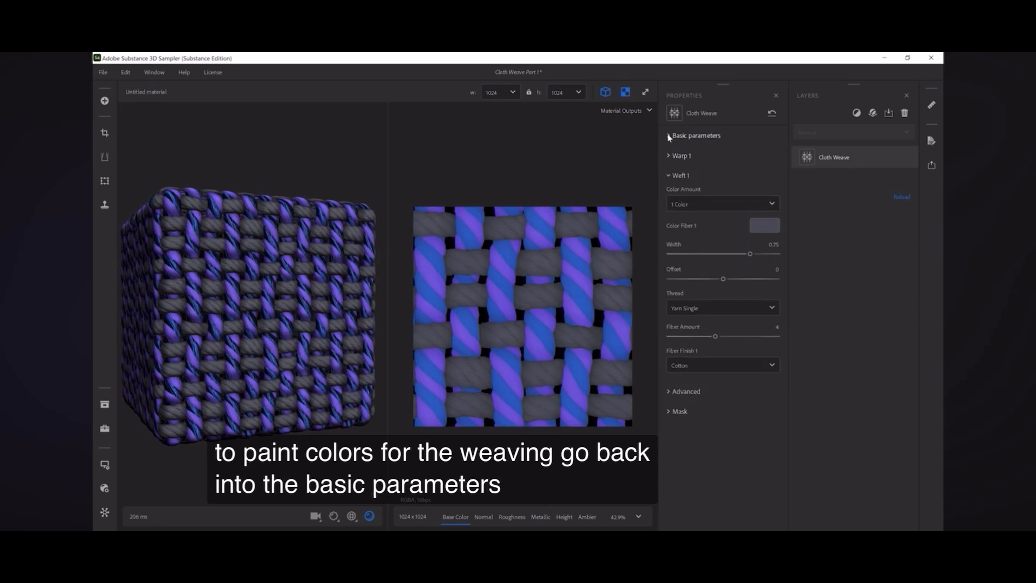
- Enable Color Custom Weave in the basic parameters and activate its paint brush for the 2D view
left_click(669, 136)
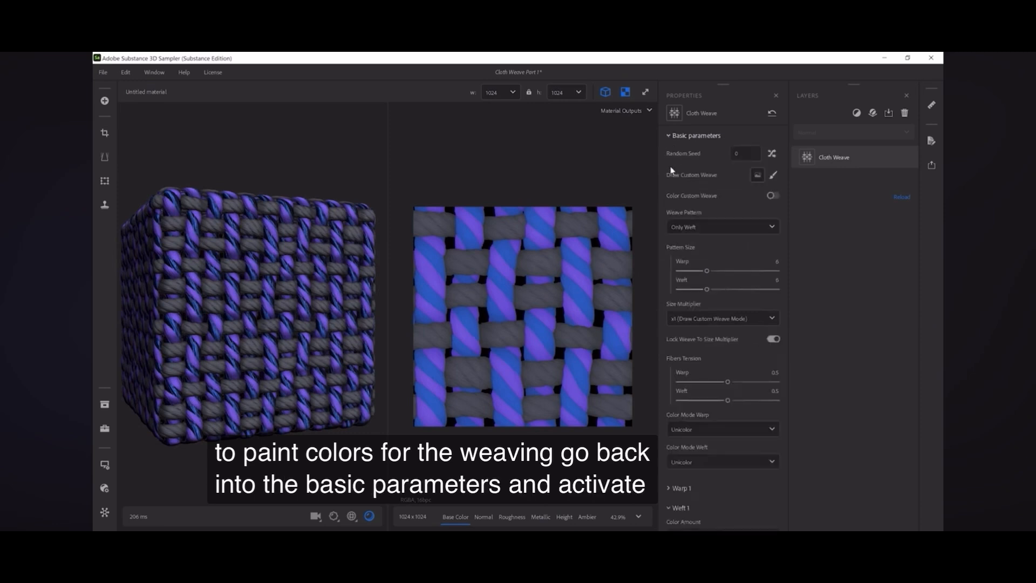
left_click(774, 197)
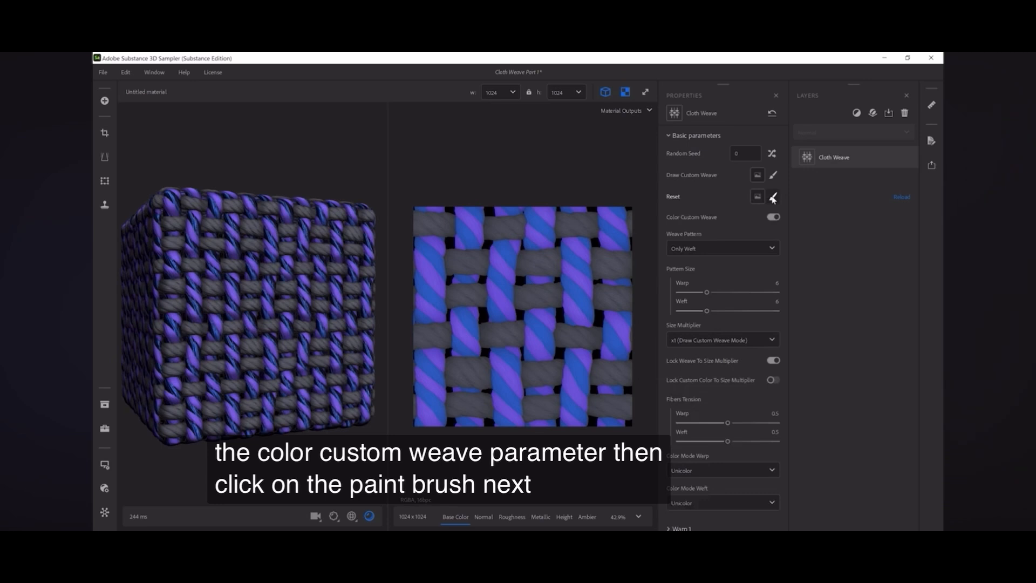
left_click(773, 197)
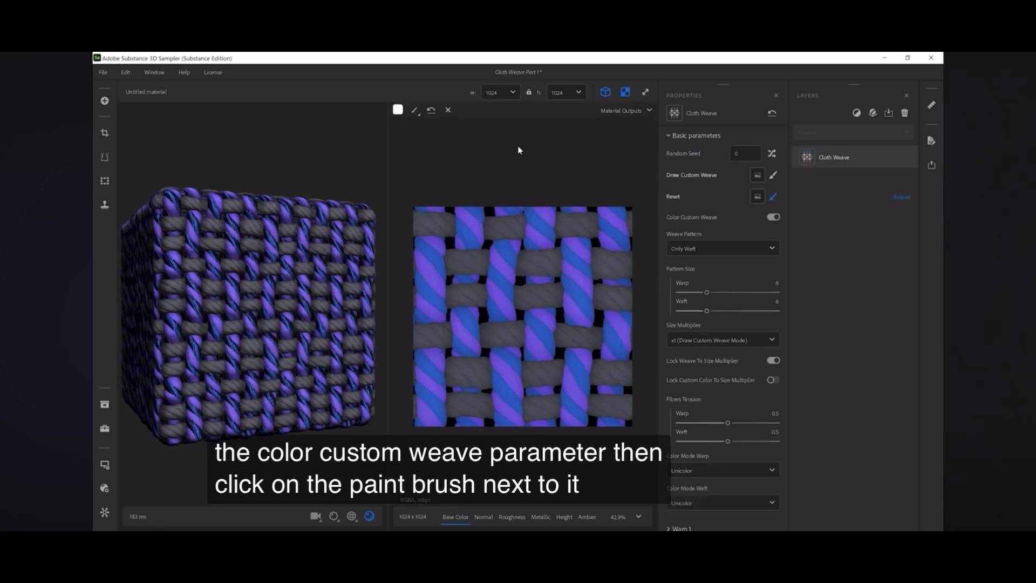
- Set the brush color to mint green (#57CF9D) and paint three vertical warp thread segments in the 2D view
left_click(398, 110)
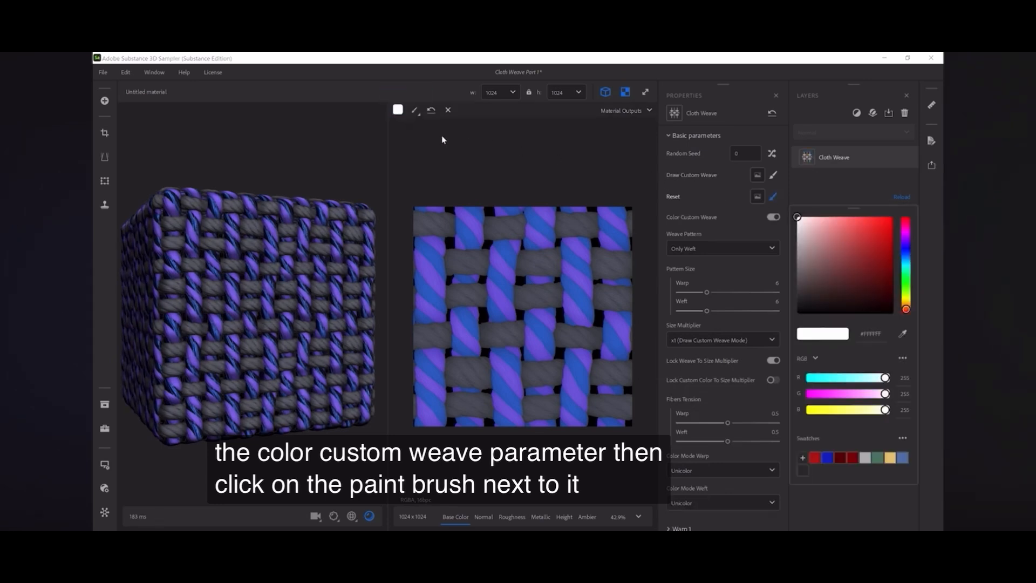
left_click(906, 272)
left_click(853, 237)
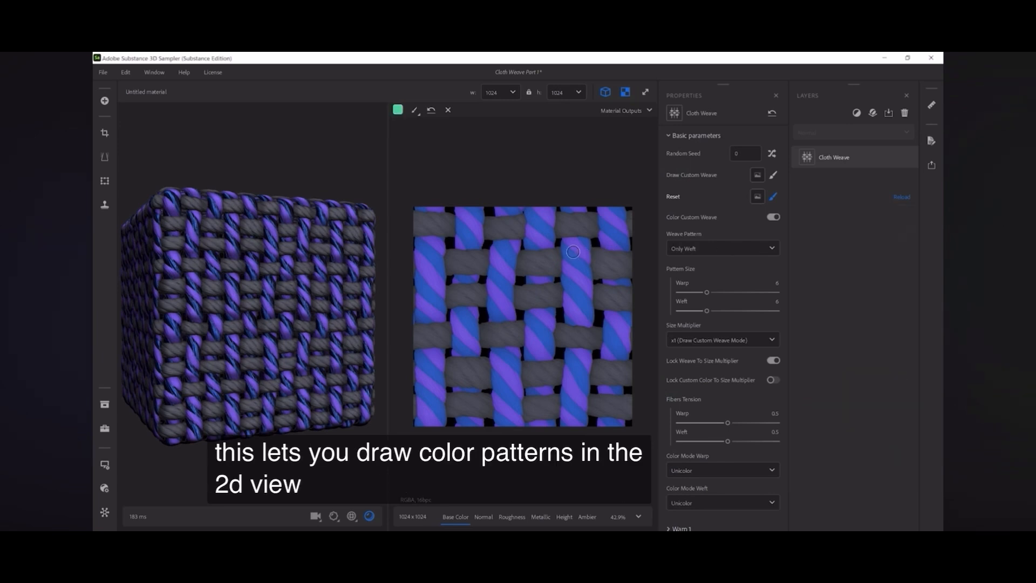
left_click_drag(577, 246, 578, 322)
left_click_drag(429, 261, 430, 321)
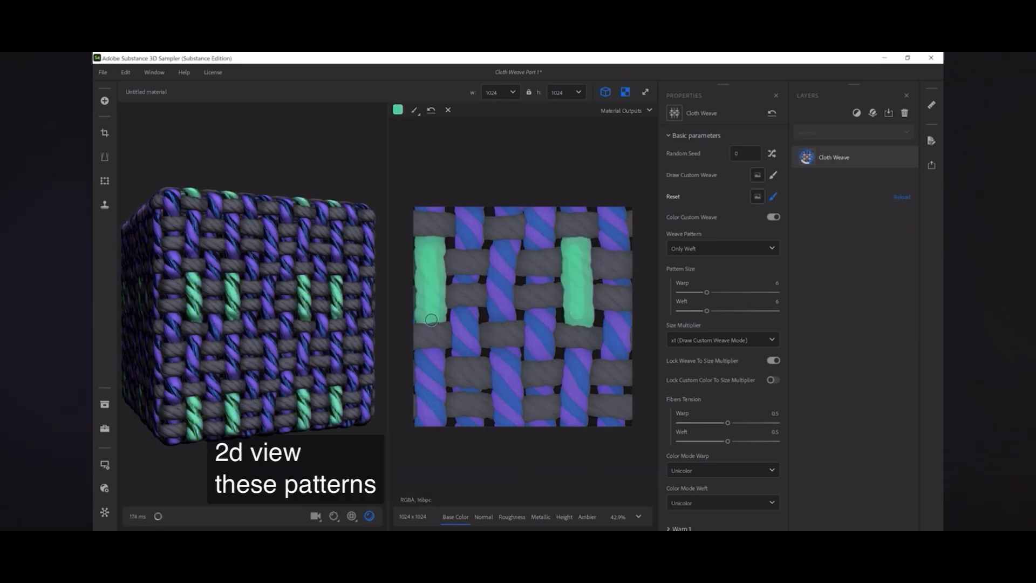
left_click_drag(510, 352, 510, 416)
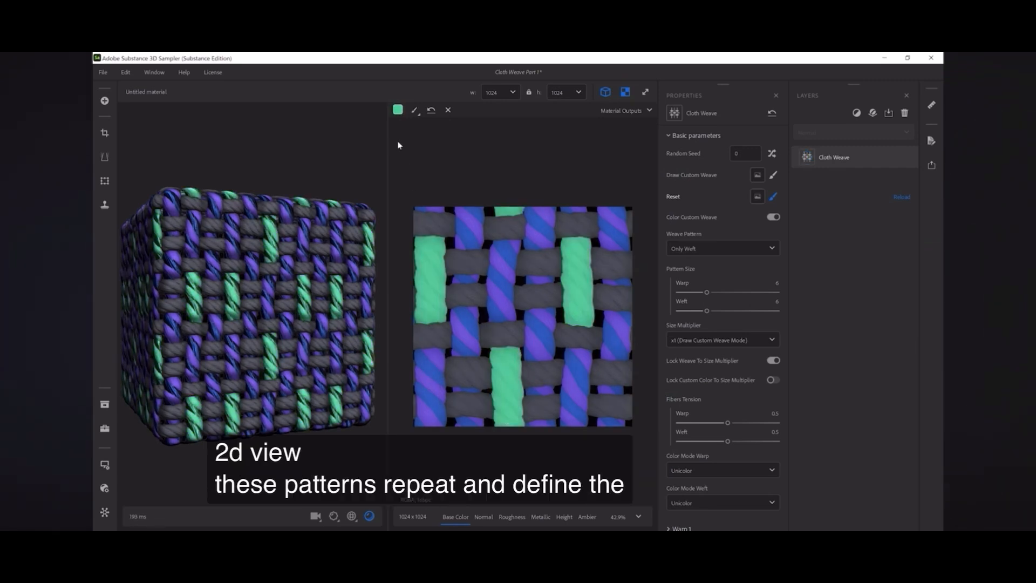
- Set the brush color to light gray (#C6C6C6) and paint several horizontal weft thread segments across the weave
left_click(397, 110)
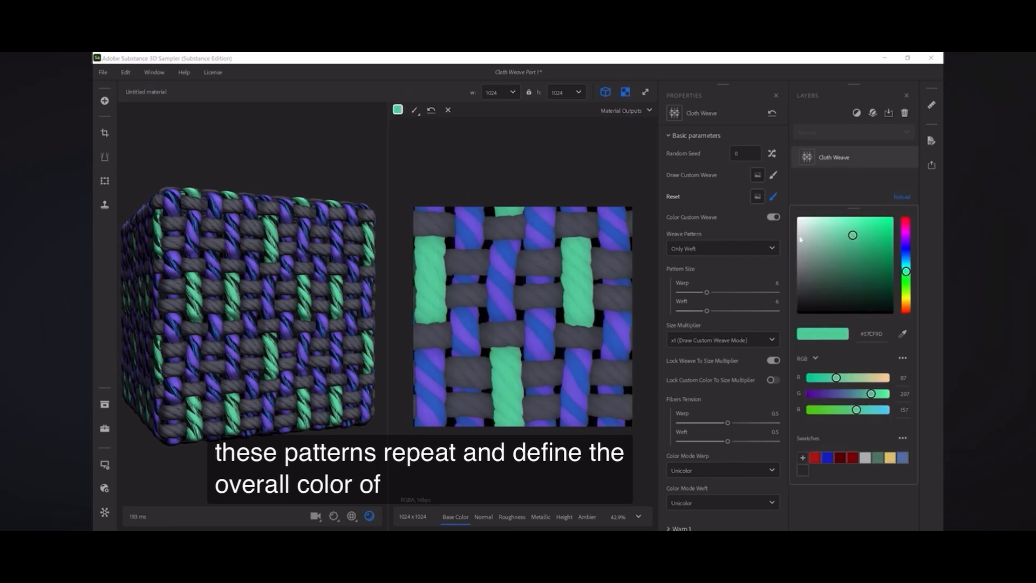
left_click_drag(800, 237, 792, 240)
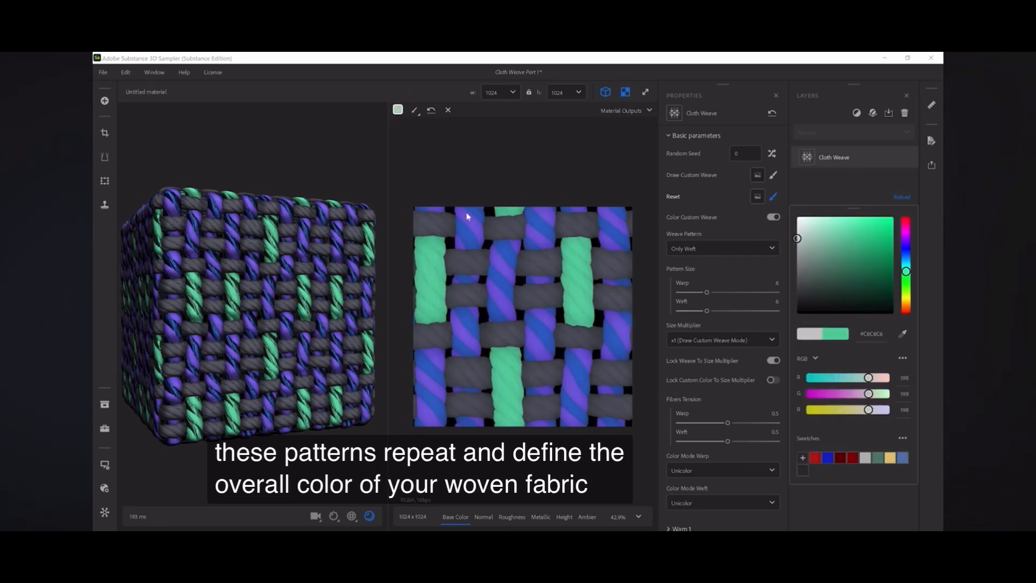
left_click_drag(453, 263, 483, 264)
left_click_drag(519, 296, 558, 296)
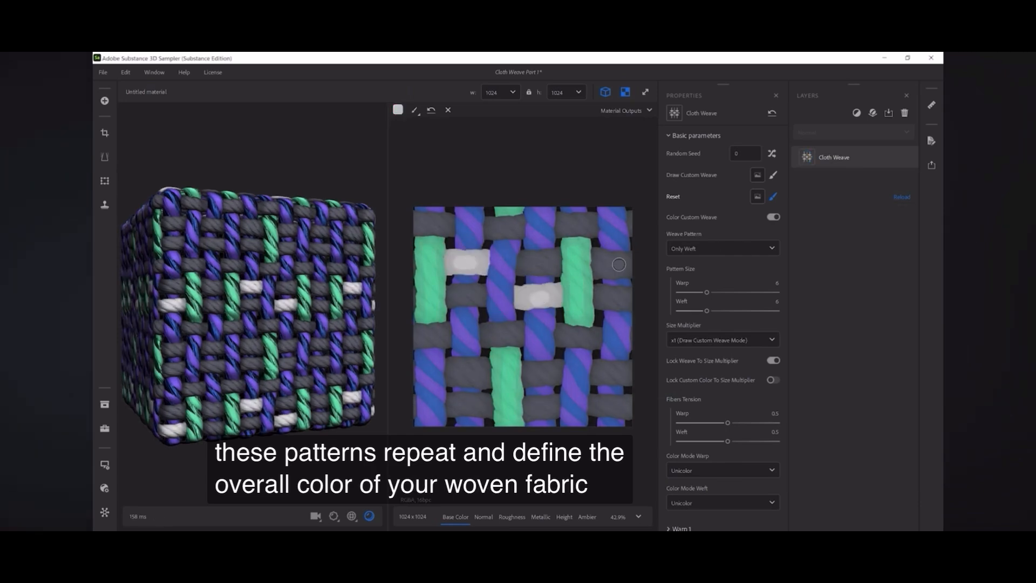
left_click_drag(619, 264, 604, 264)
left_click_drag(464, 368, 483, 369)
left_click_drag(526, 409, 558, 408)
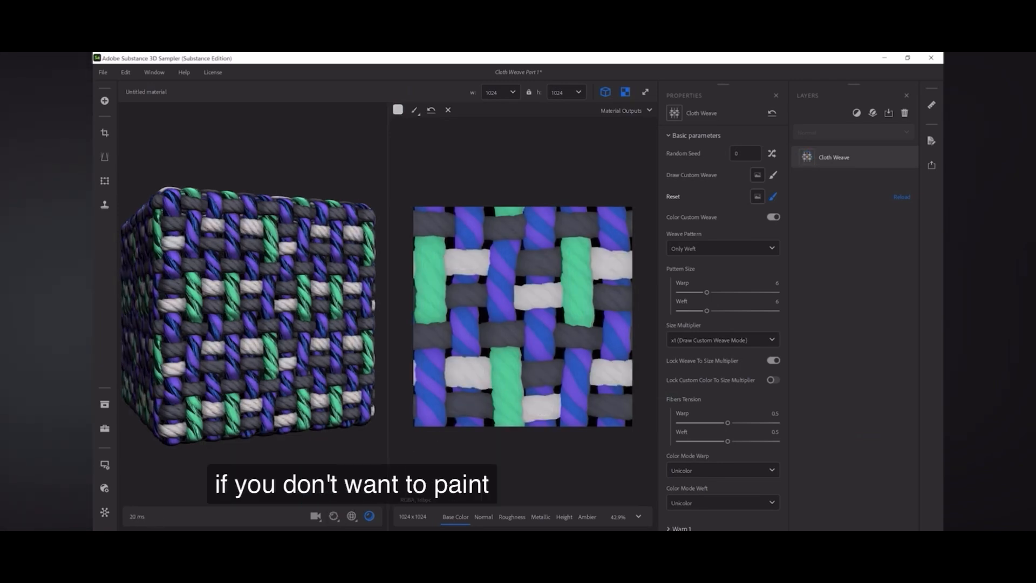
- Load the pattern image from the pattern folder as the custom weave's color map and set the Size Multiplier to x8
left_click(302, 522)
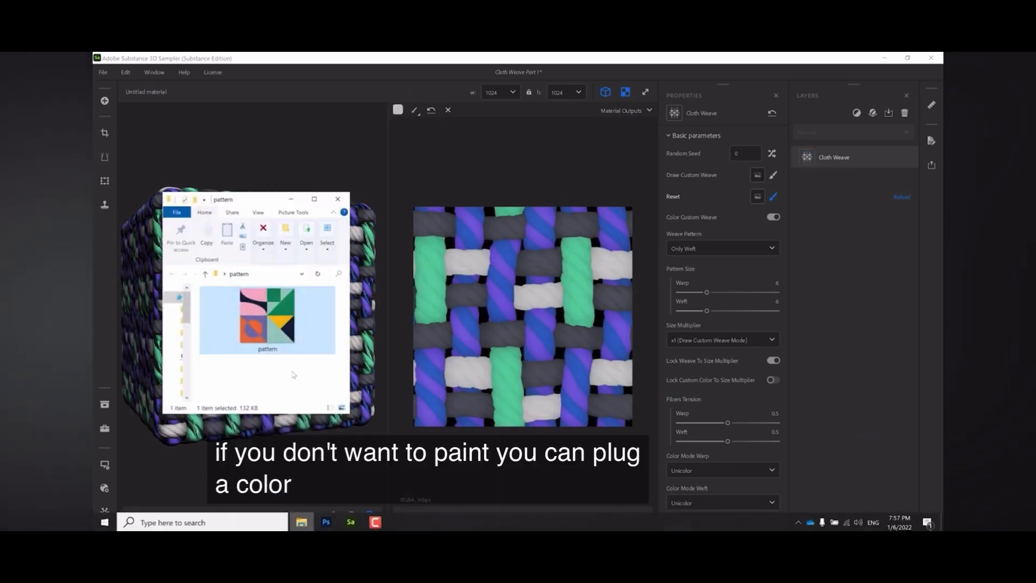
left_click_drag(286, 332, 750, 199)
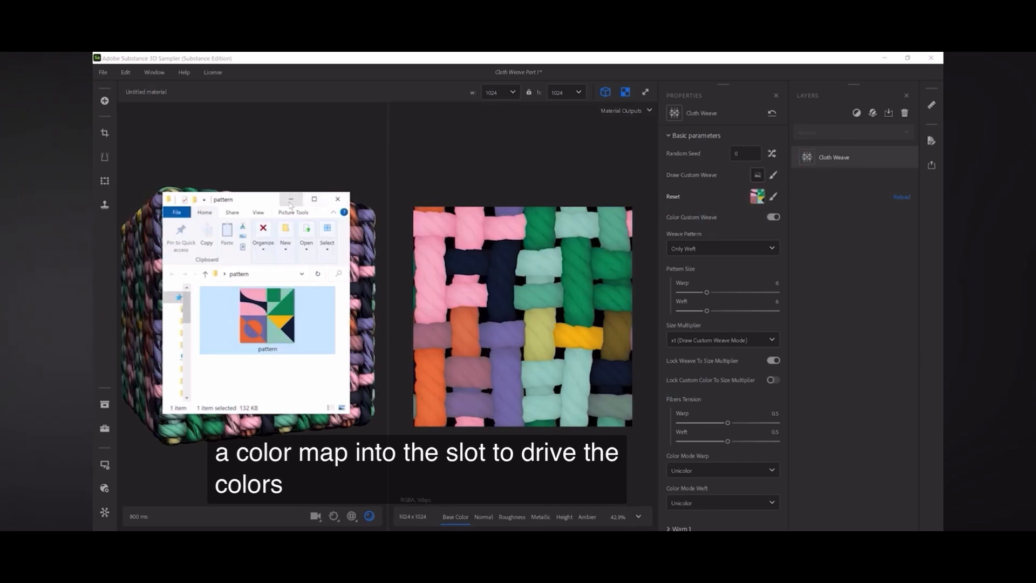
left_click(406, 309)
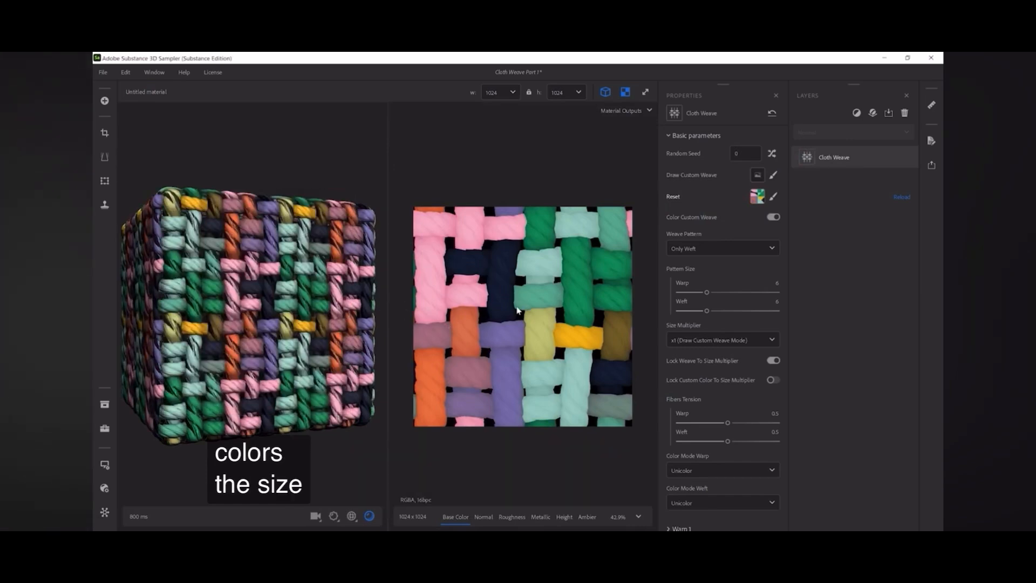
left_click(721, 345)
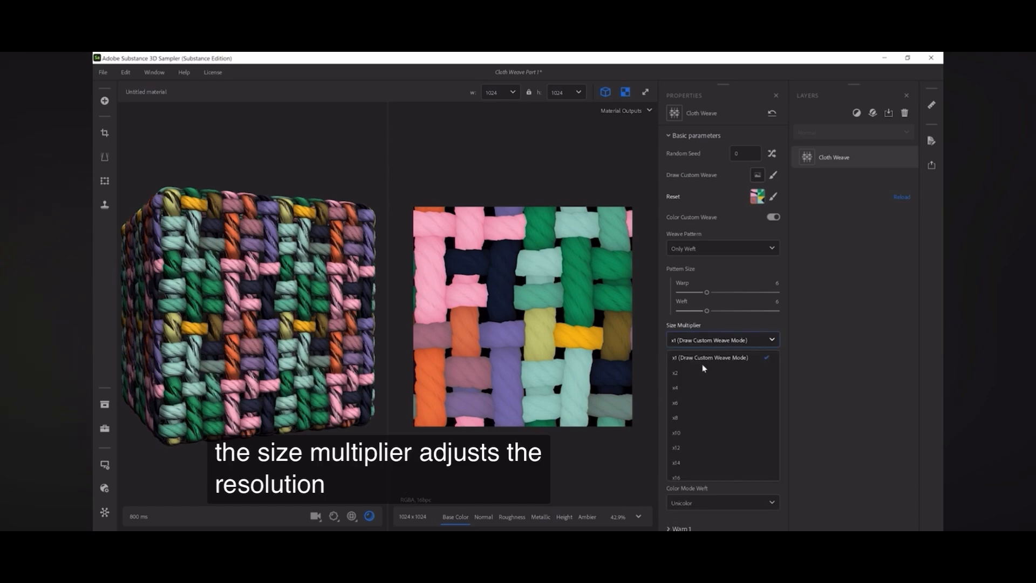
left_click(675, 419)
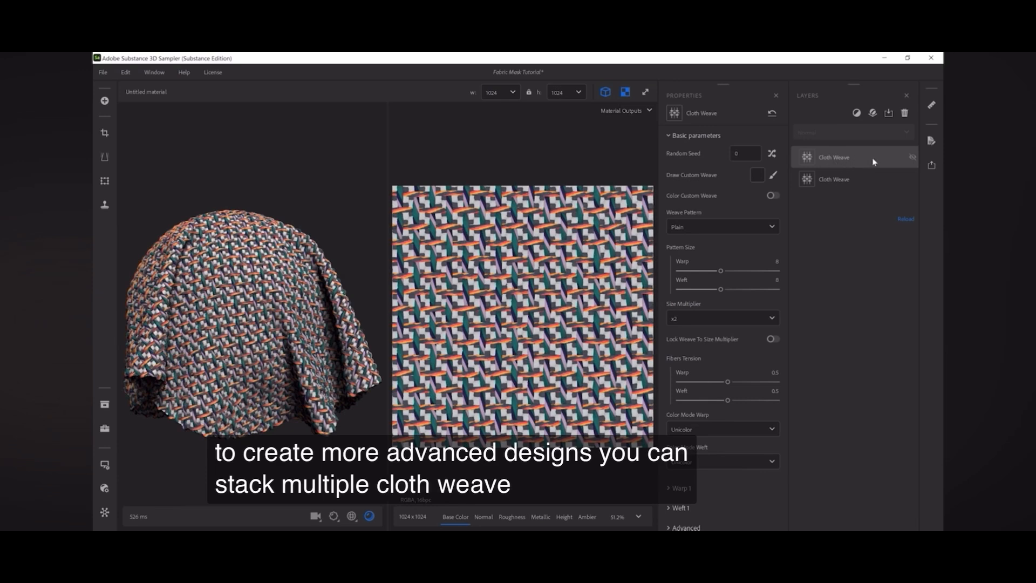
- Compare the fabric with the upper Cloth Weave layer hidden and shown
left_click(911, 158)
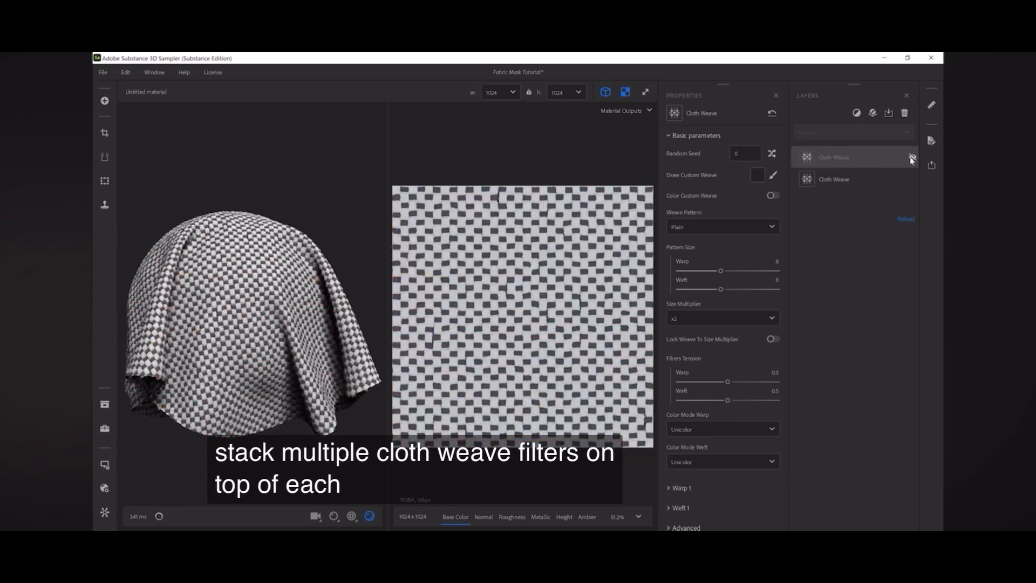
left_click(912, 158)
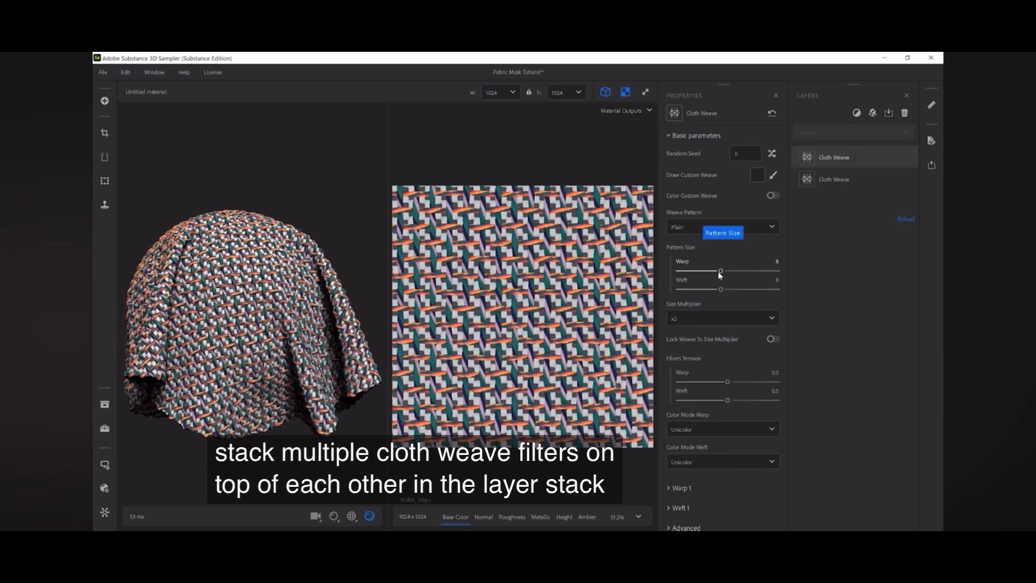
mouse_move(721, 271)
left_mouse_down()
mouse_move(737, 271)
mouse_move(718, 269)
left_mouse_up()
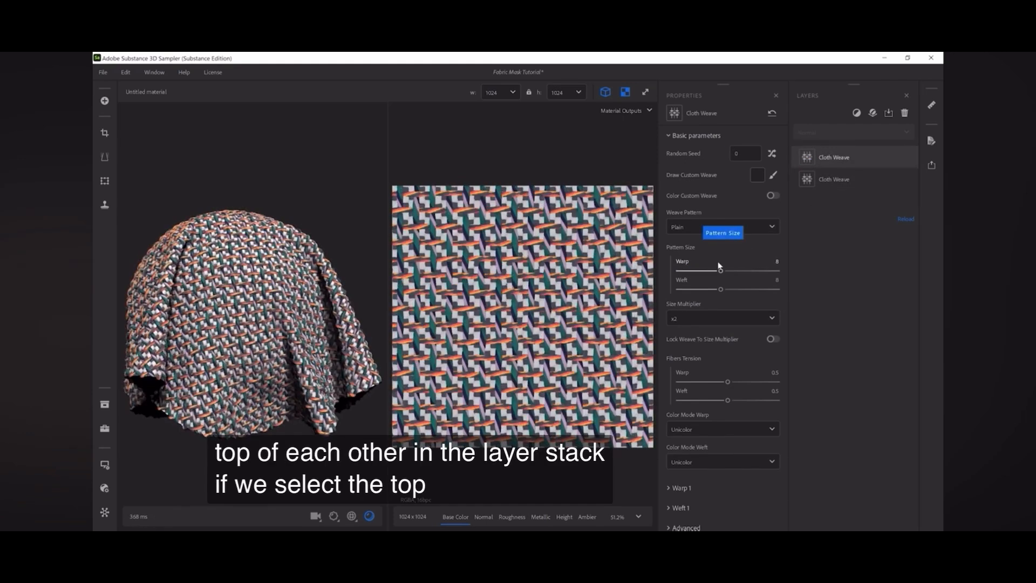
- Set the upper Cloth Weave layer's advanced blending mode to Height Blend
left_click(672, 136)
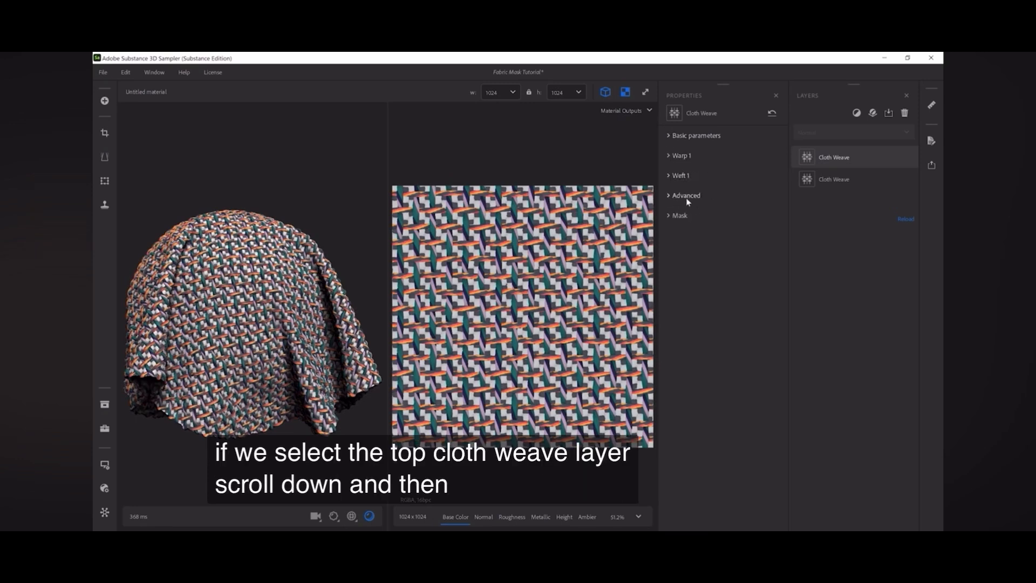
left_click(670, 196)
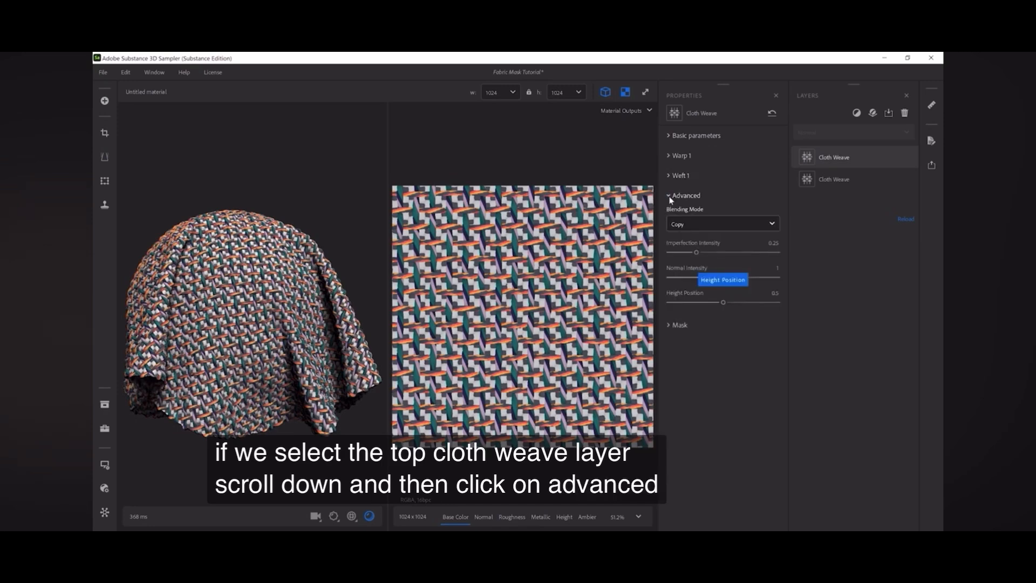
left_click(724, 226)
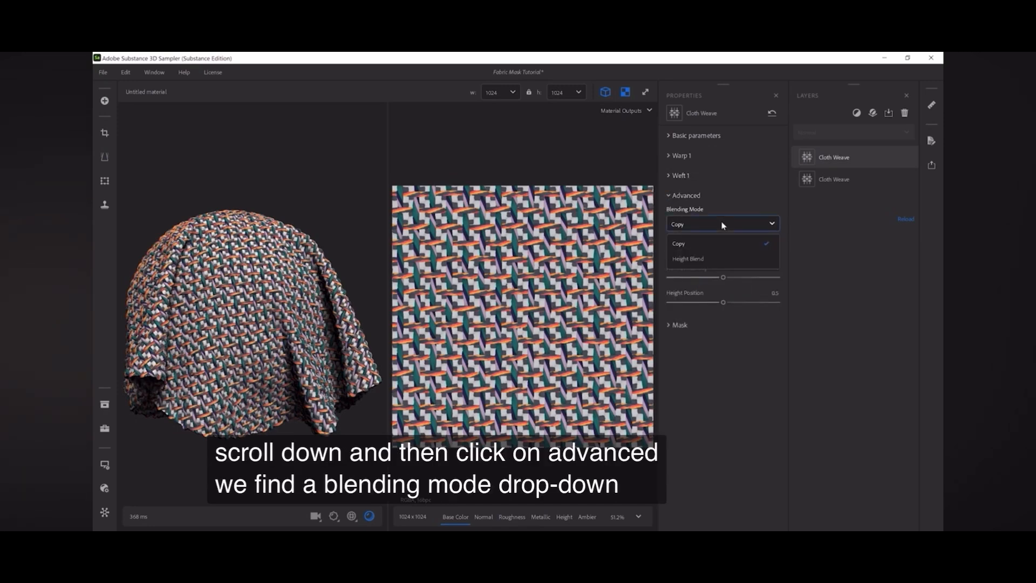
left_click(721, 263)
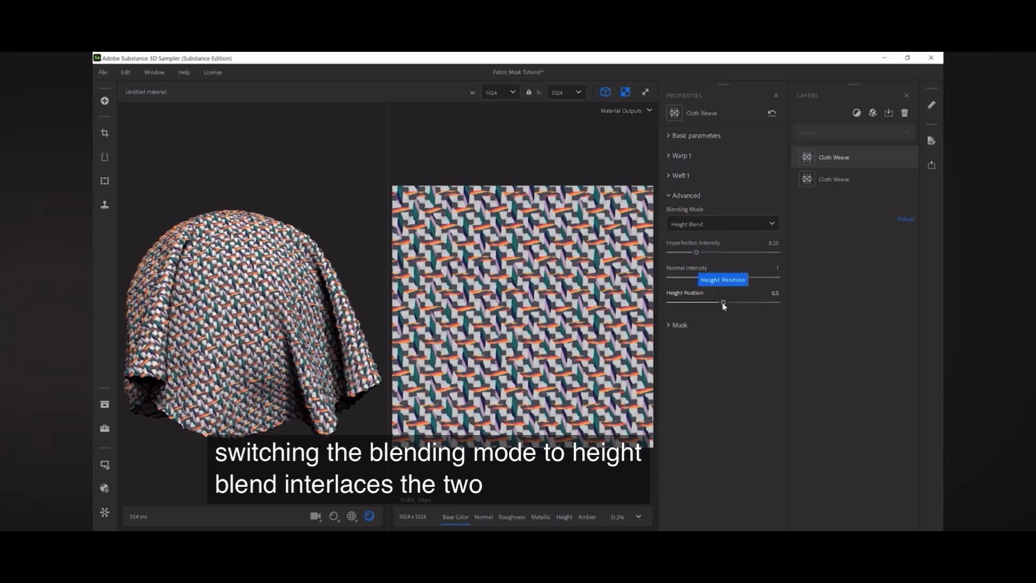
- Try a lower Height Position for the upper layer, and switch its blending mode back to Copy
left_click_drag(724, 306, 681, 295)
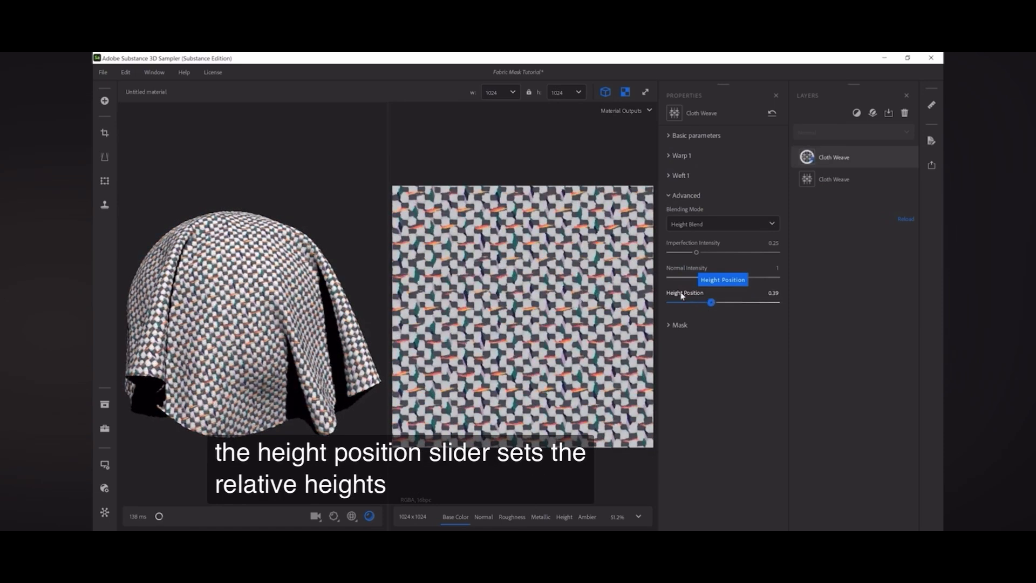
left_click(681, 295)
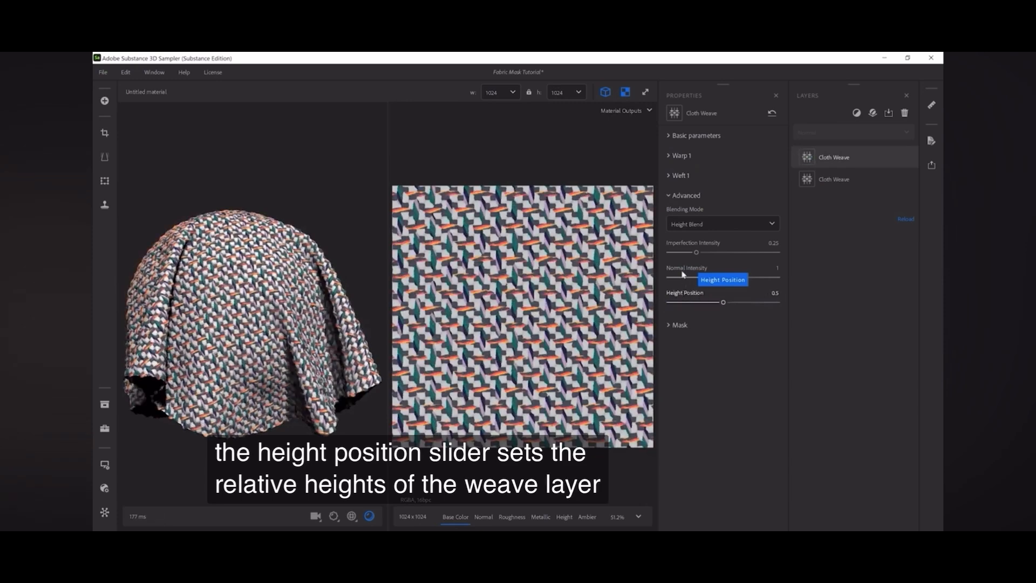
left_click(684, 225)
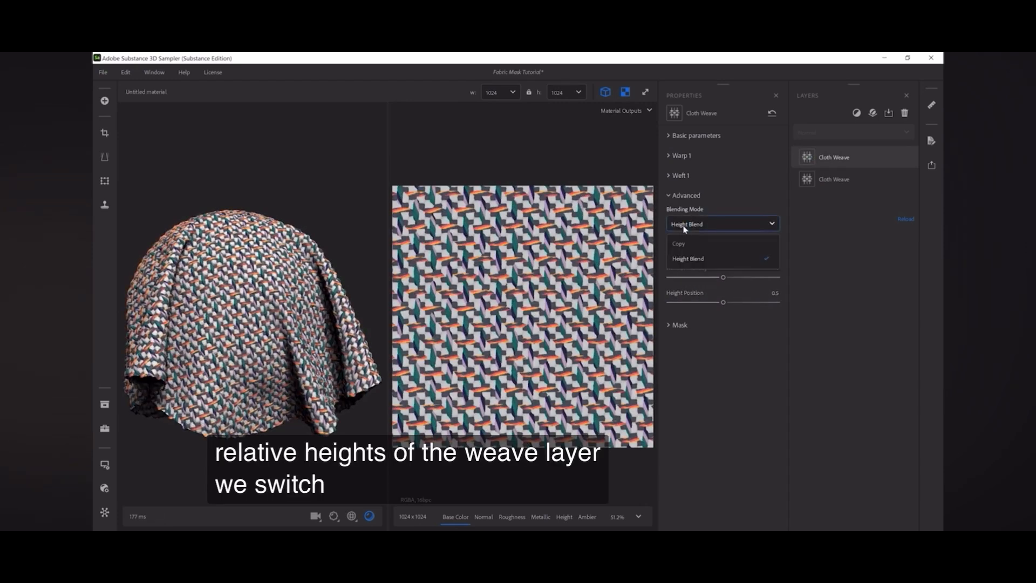
left_click(679, 243)
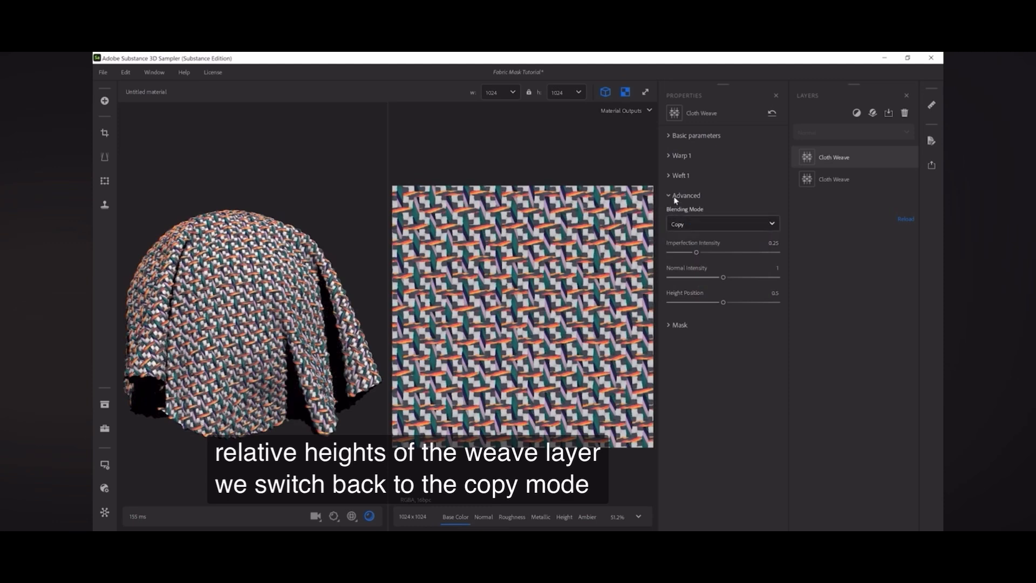
left_click(674, 196)
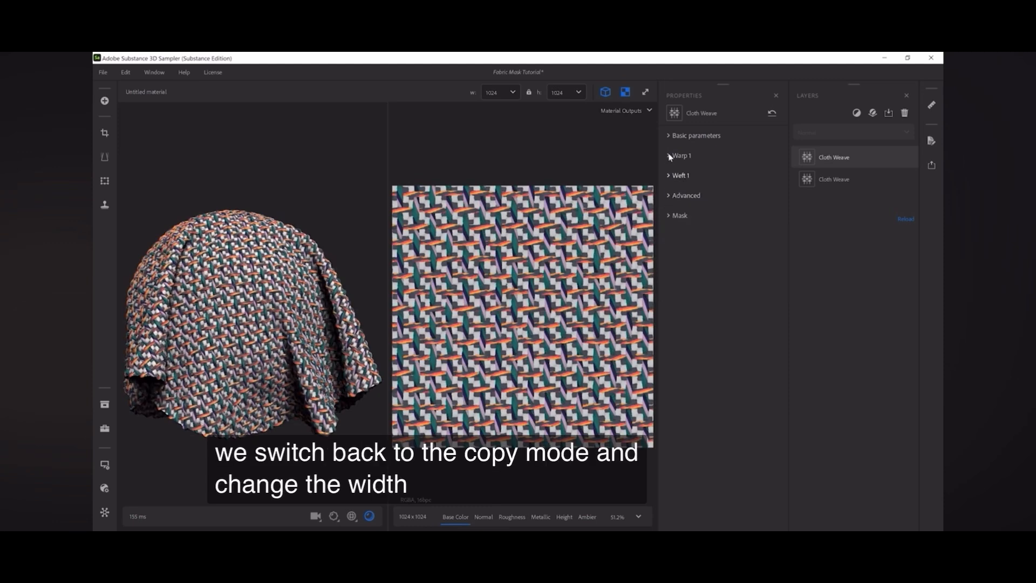
- Set the Warp 1 width of the upper Cloth Weave layer to 1.15
left_click(670, 155)
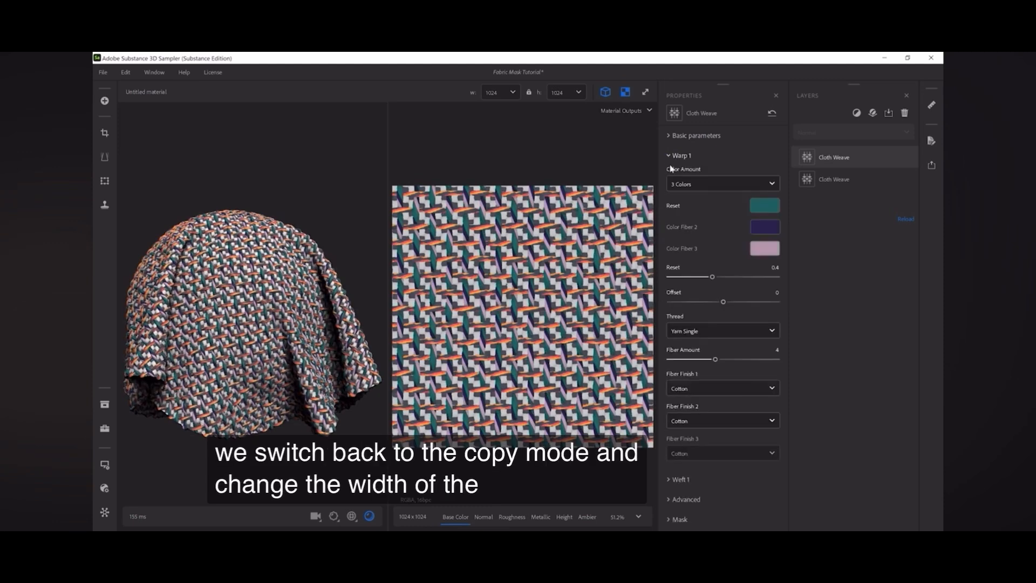
left_click(779, 270)
type("1.15")
key("Return")
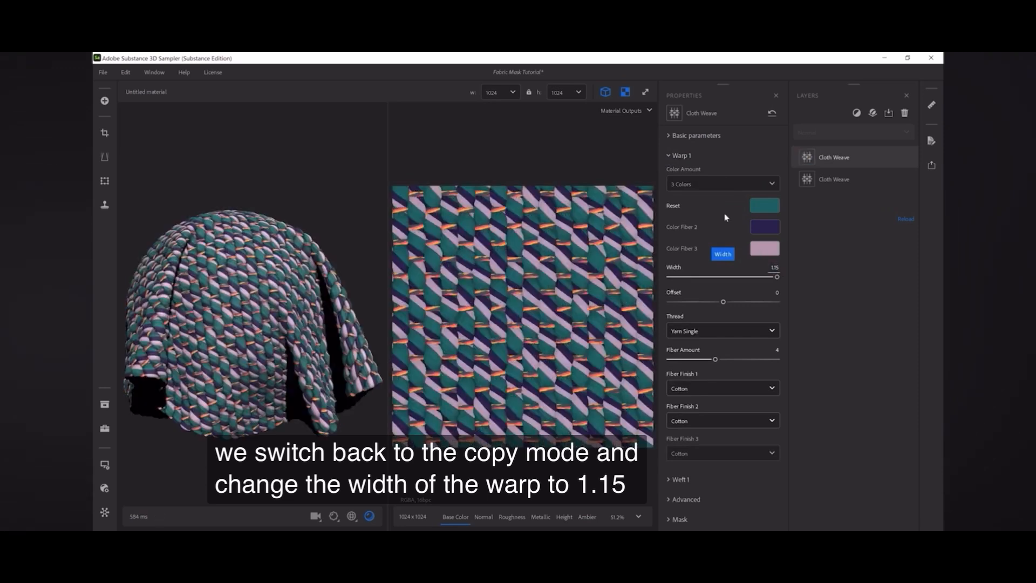
- Enable the custom mask on the upper Cloth Weave layer and set the mask brush pen size to 59
left_click(669, 157)
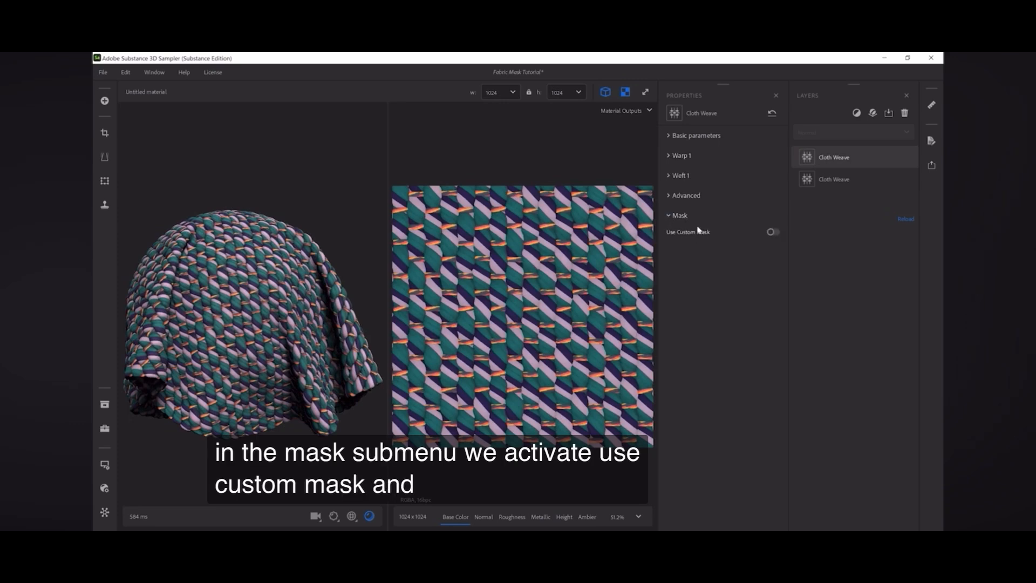
left_click(772, 233)
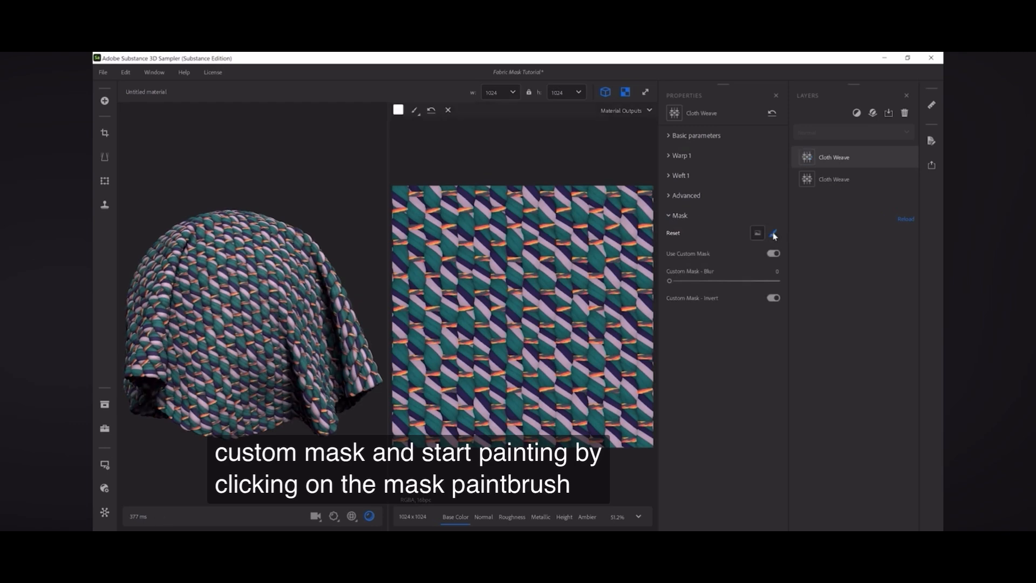
left_click(414, 110)
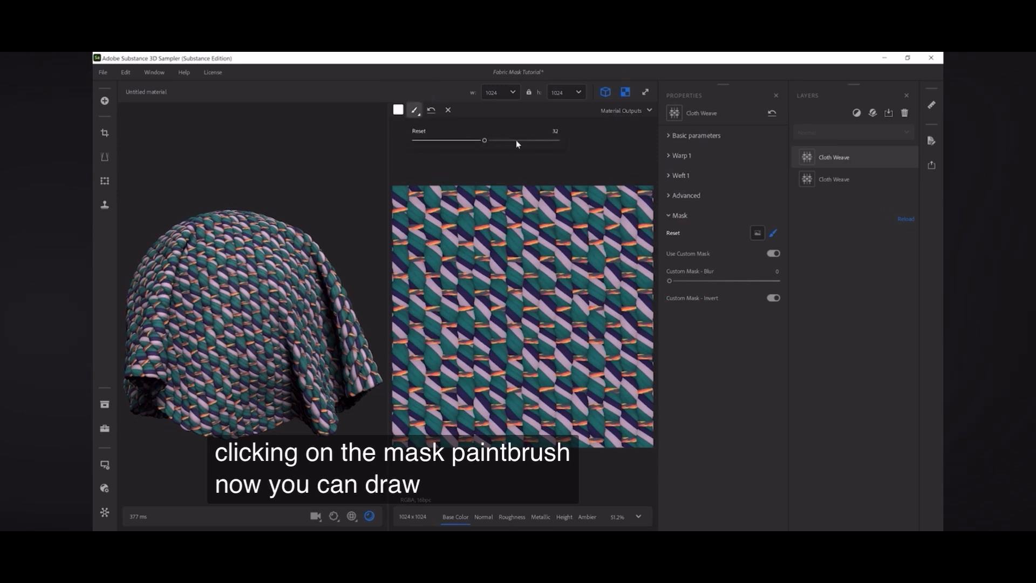
left_click_drag(530, 141, 546, 142)
left_click(581, 135)
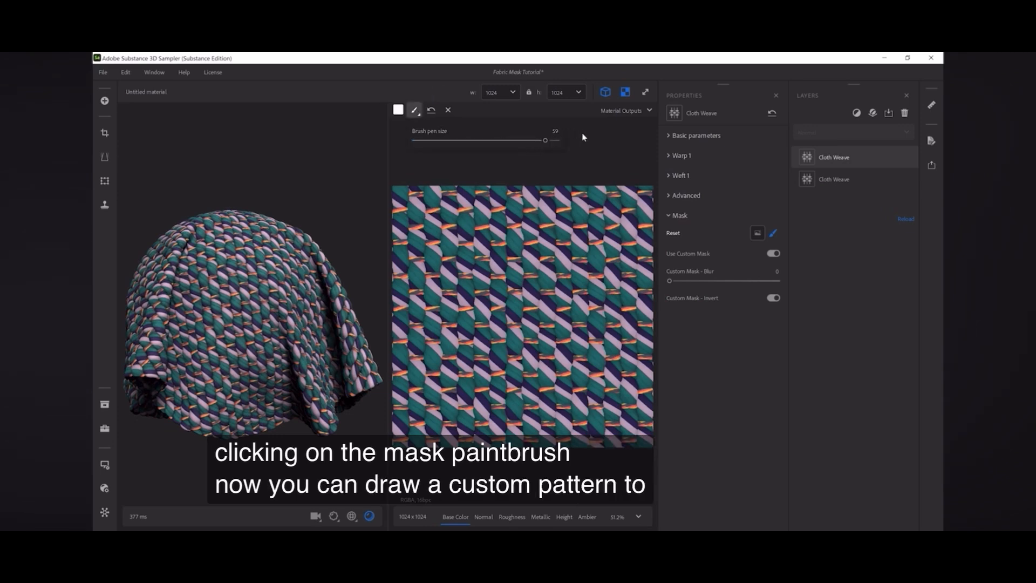
- Paint a broad white area in the middle of the custom mask and paint part of it back in black
mouse_move(496, 192)
left_mouse_down()
mouse_move(557, 338)
mouse_move(504, 302)
mouse_move(534, 324)
mouse_move(524, 359)
mouse_move(459, 358)
mouse_move(448, 413)
mouse_move(561, 402)
mouse_move(478, 360)
left_mouse_up()
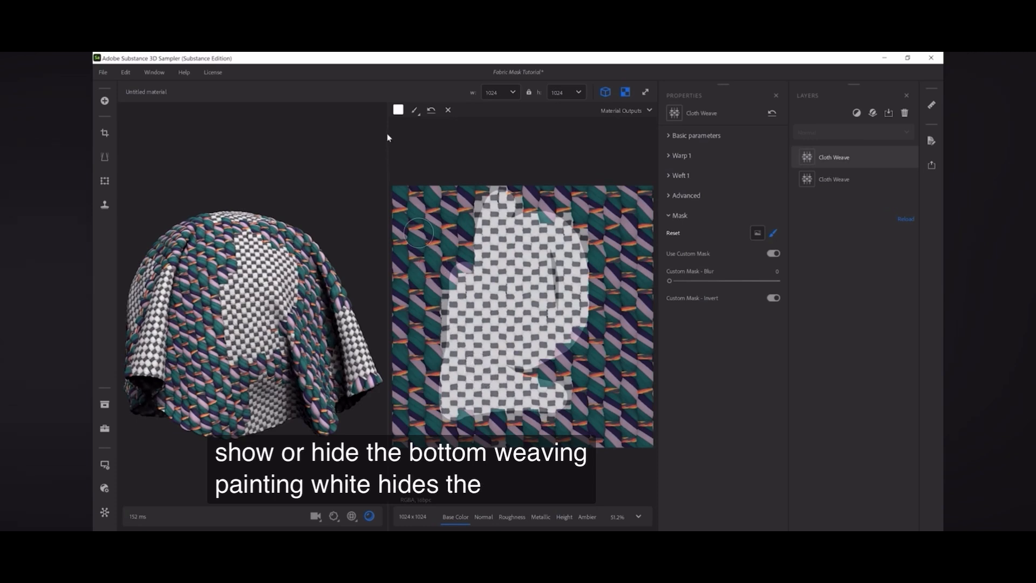
left_click(398, 113)
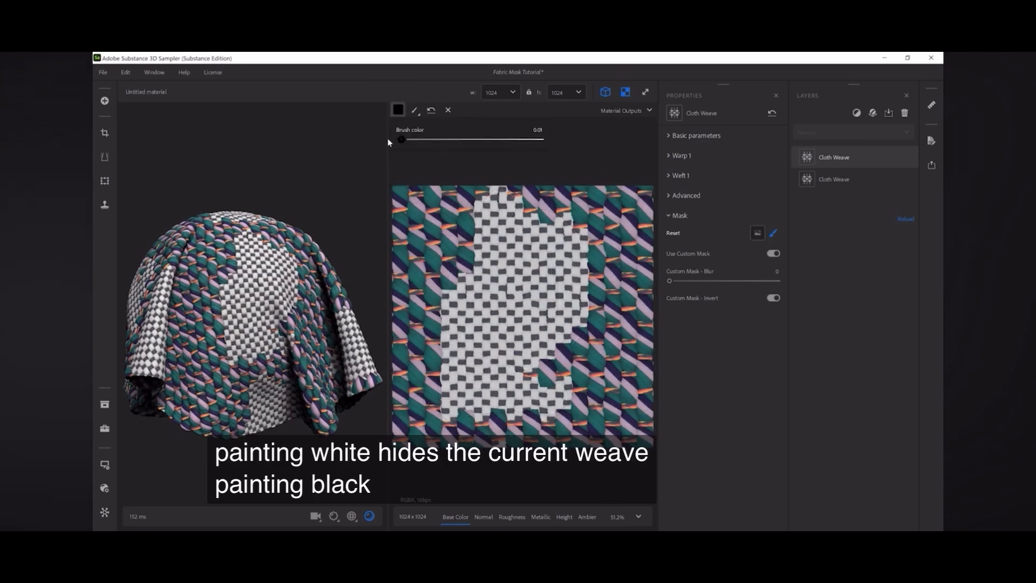
left_click_drag(388, 140, 387, 141)
mouse_move(505, 242)
left_mouse_down()
mouse_move(521, 337)
mouse_move(545, 302)
mouse_move(540, 294)
mouse_move(472, 335)
mouse_move(468, 386)
mouse_move(497, 292)
left_mouse_up()
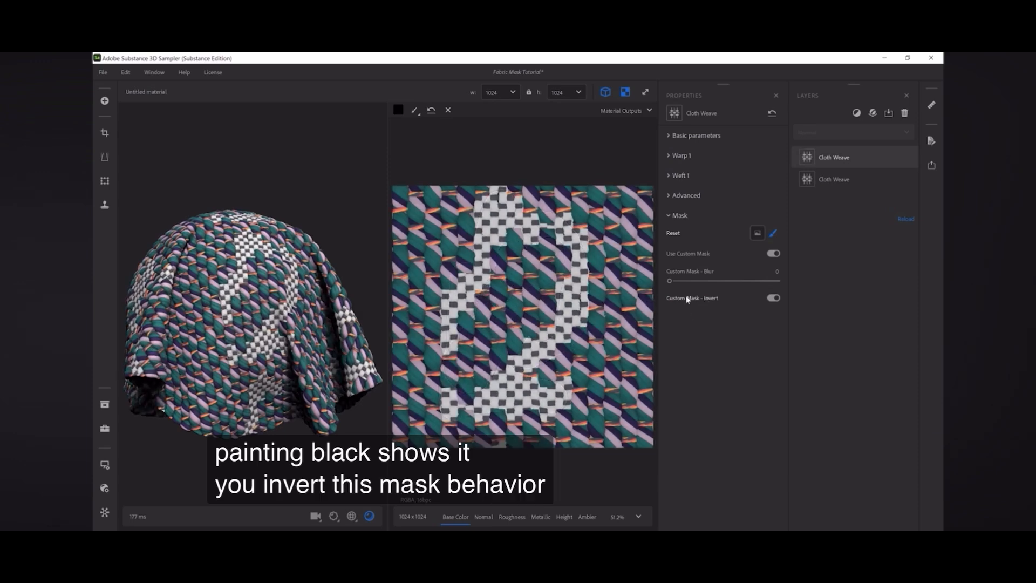
- Turn off Custom Mask - Invert for the upper Cloth Weave layer and clear the painted mask
left_click(773, 299)
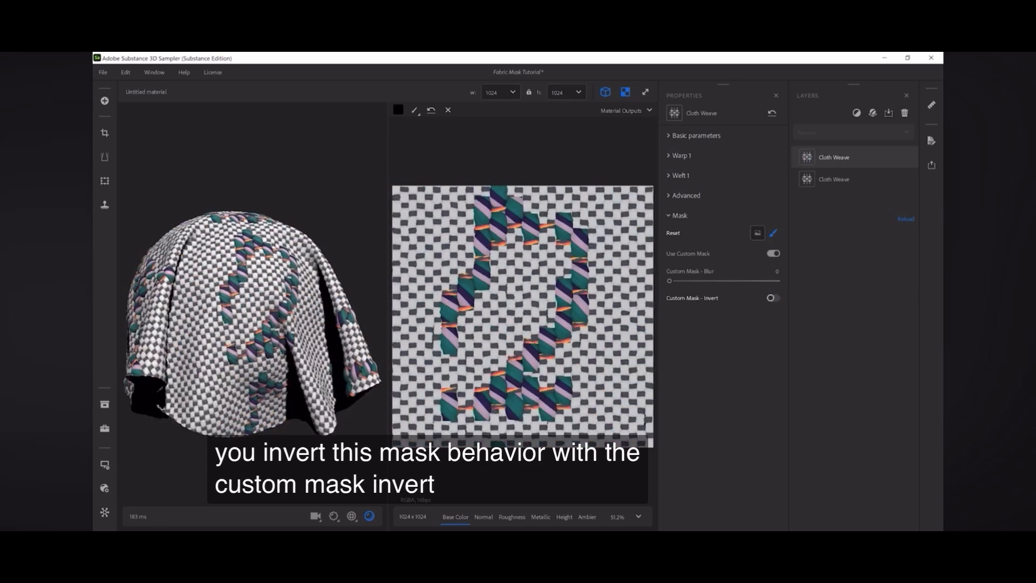
left_click(432, 111)
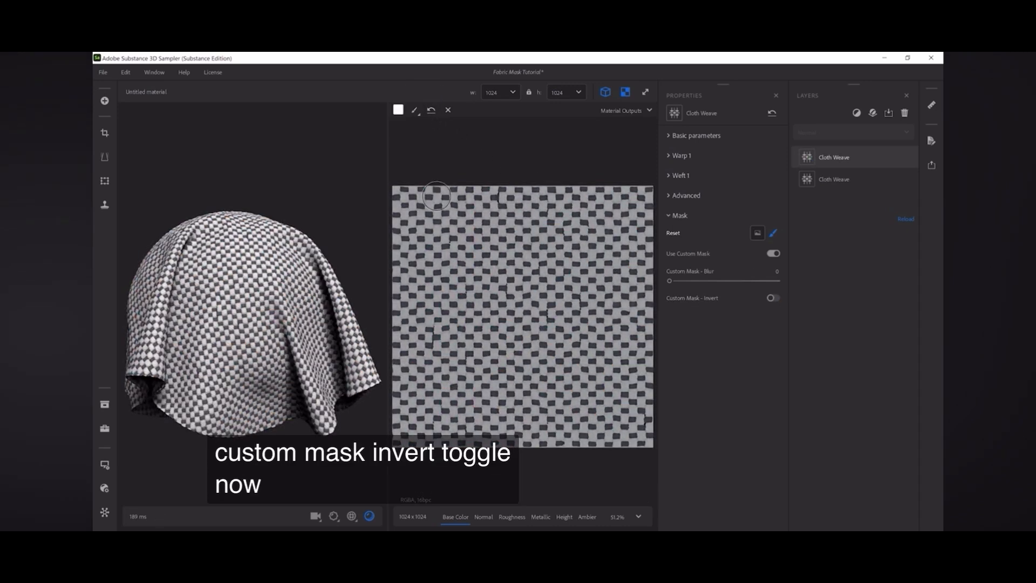
- Paint two full-height vertical stripes near the texture's sides and a patch between them in white on the custom mask
left_click_drag(436, 195, 441, 447)
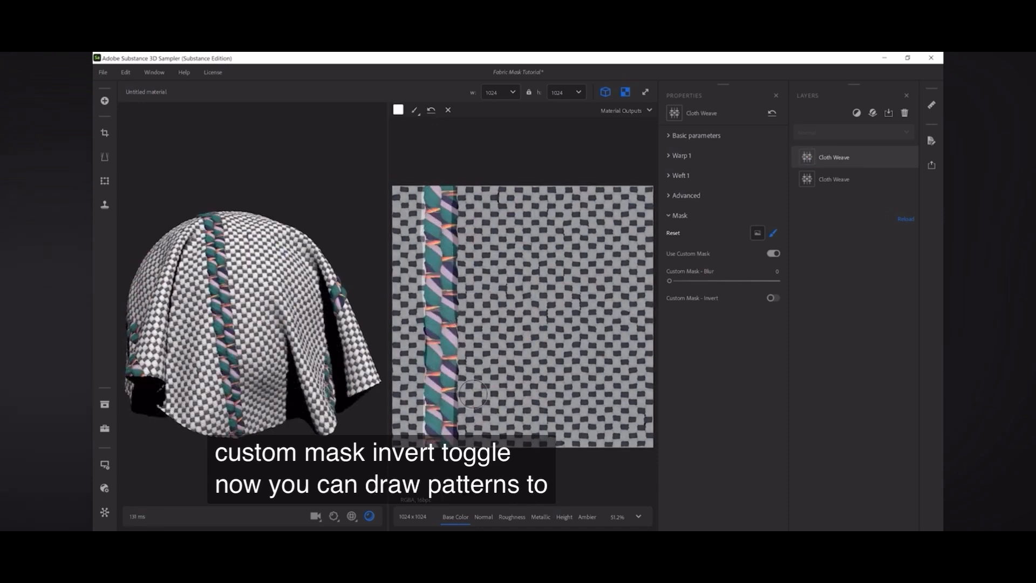
left_click_drag(598, 193, 605, 447)
mouse_move(513, 268)
left_mouse_down()
mouse_move(531, 345)
mouse_move(539, 248)
mouse_move(486, 345)
mouse_move(494, 261)
left_mouse_up()
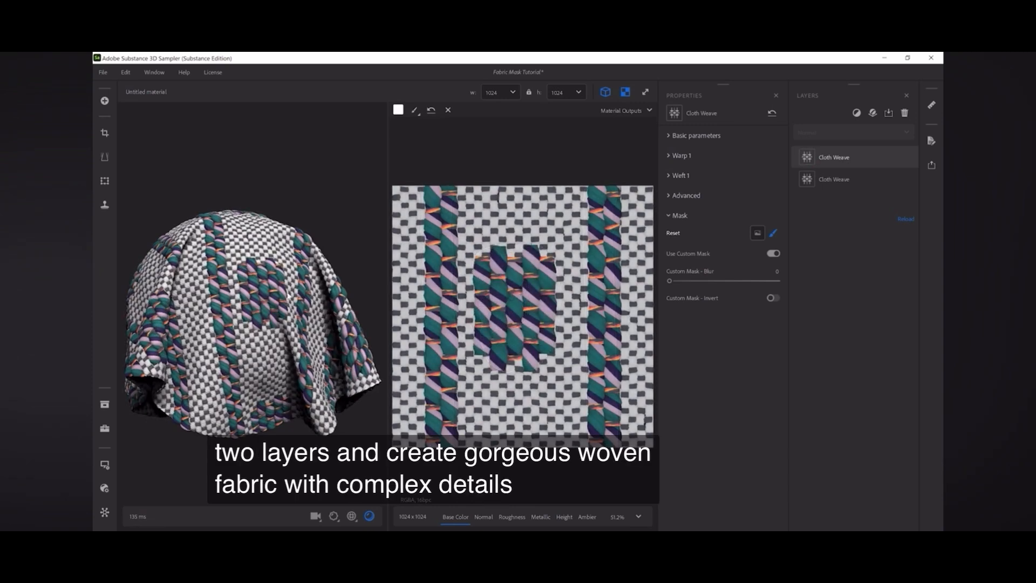
- Increase the tiling of the material on the 3D cloth preview so the masked pattern repeats at a smaller scale
left_click(352, 516)
left_click_drag(256, 495, 324, 496)
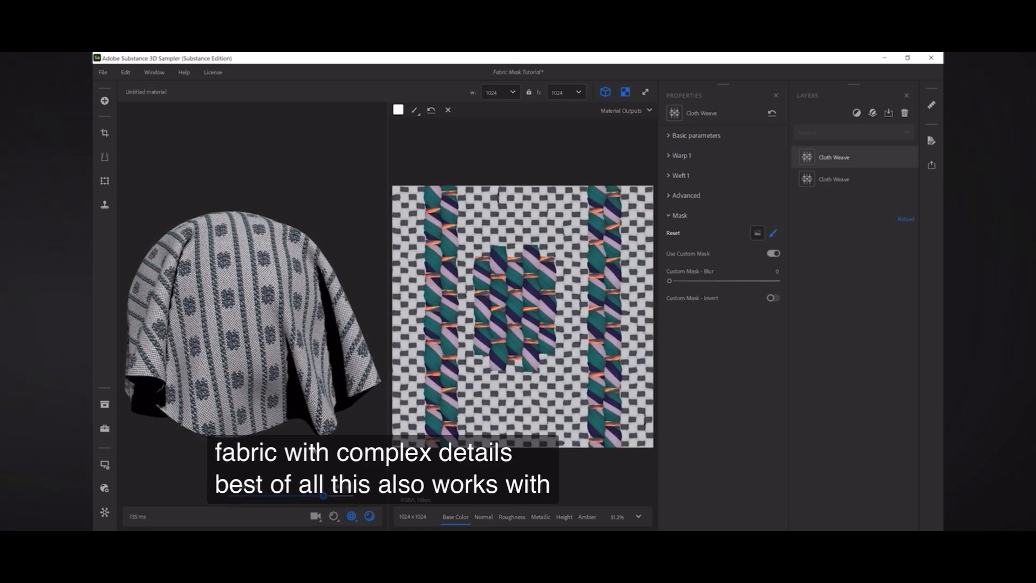